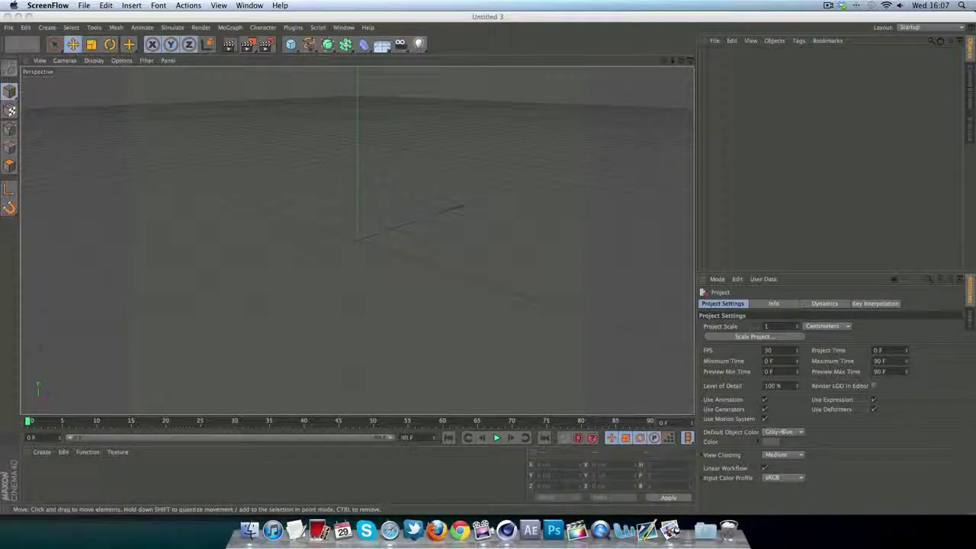
- Examine the finished cube-text image CUBETEXTEDIT.jpg in Preview and return to Cinema 4D
{"action": "left_click", "coordinate": [670, 529]}
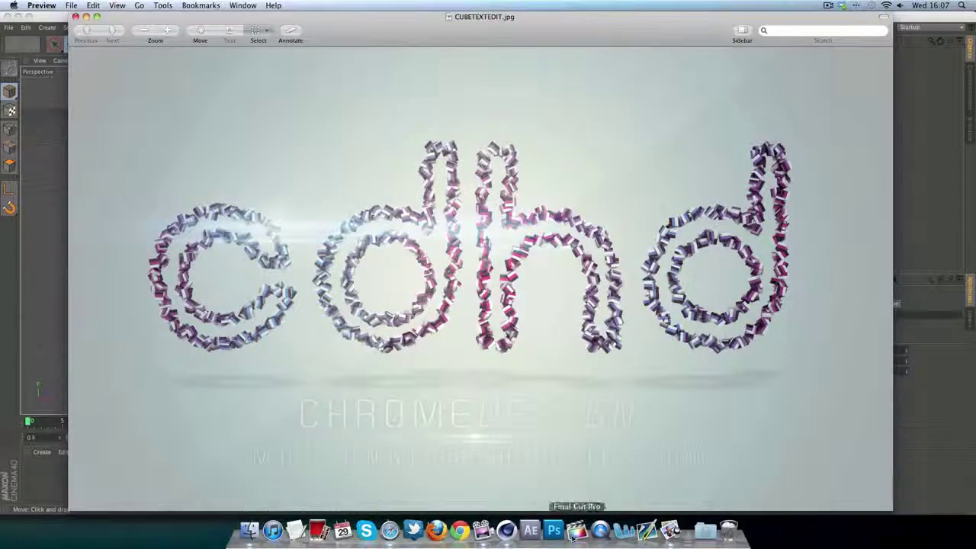
{"action": "left_click", "coordinate": [506, 530]}
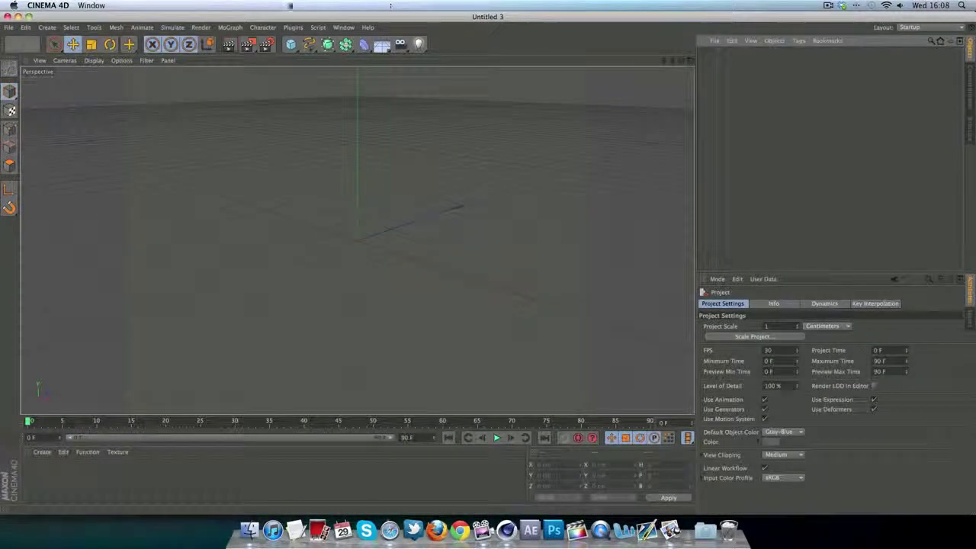
- Add a cube and set its X, Y and Z sizes to 10 cm each
{"action": "left_click", "coordinate": [290, 44]}
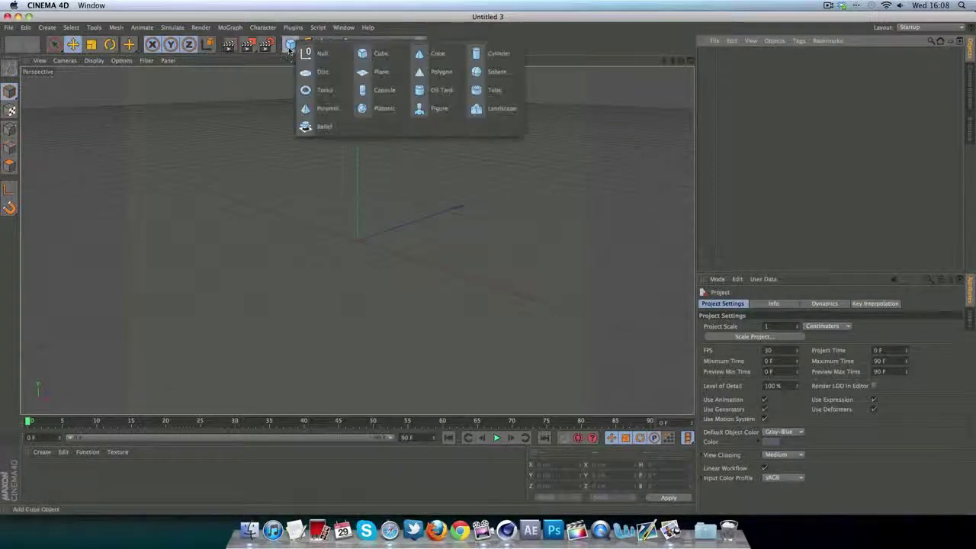
{"action": "left_click", "coordinate": [290, 44]}
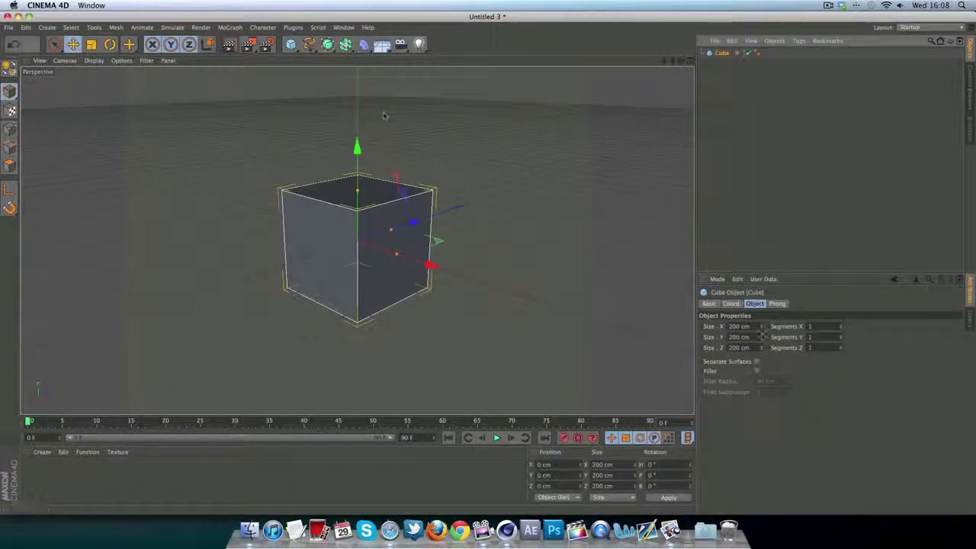
{"action": "type", "text": "10"}
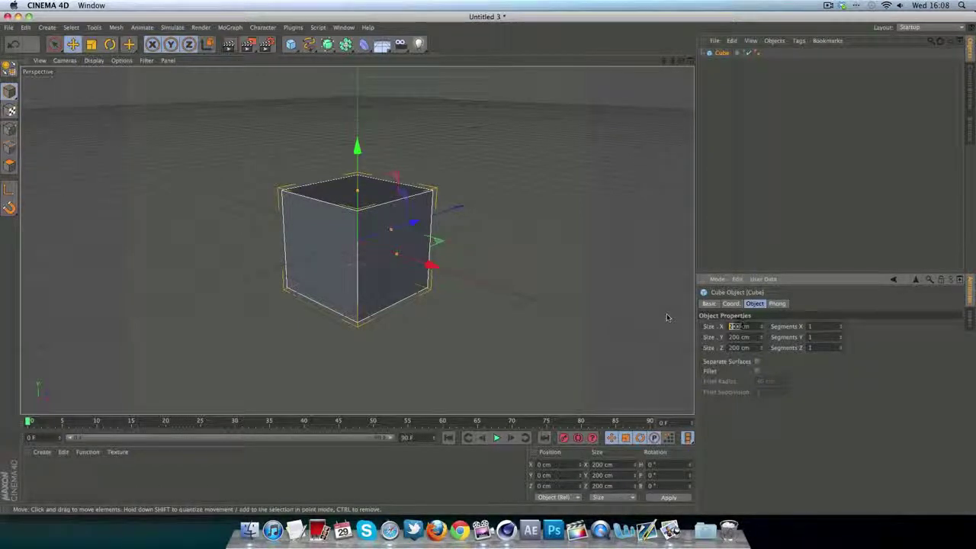
{"action": "key", "text": "Tab"}
{"action": "type", "text": "10"}
{"action": "key", "text": "Tab"}
{"action": "type", "text": "210"}
{"action": "key", "text": "Tab"}
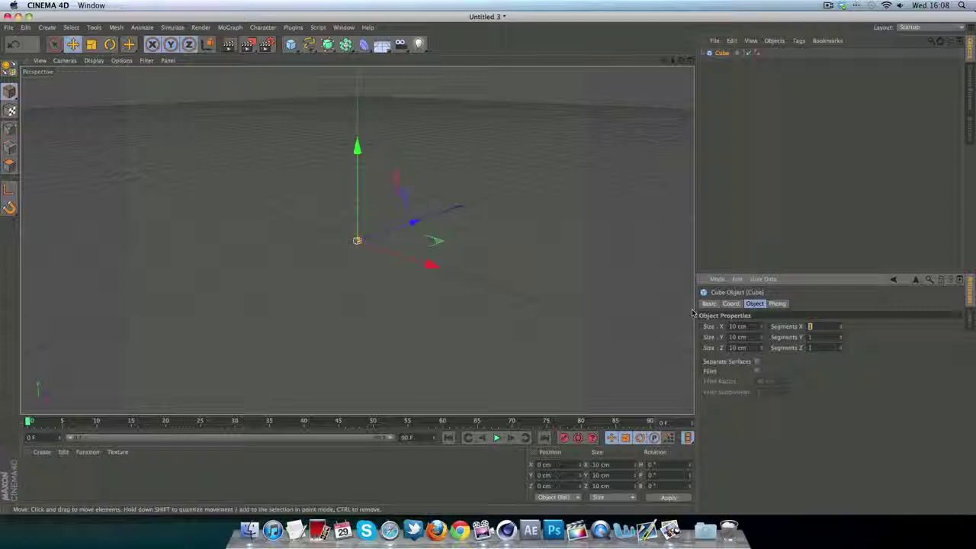
- Add a MoGraph Cloner and make the 10 cm cube its child, keeping Linear mode
{"action": "left_click", "coordinate": [231, 27]}
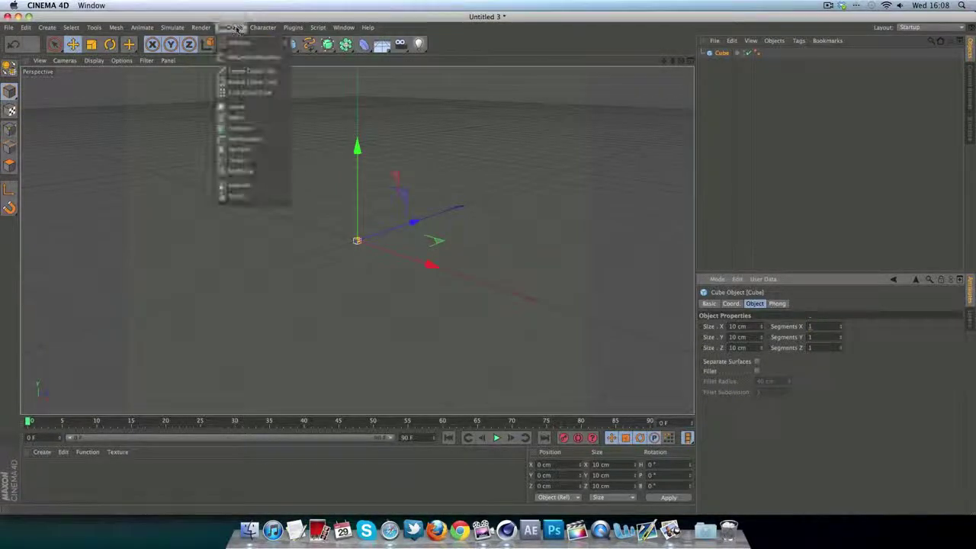
{"action": "left_click", "coordinate": [257, 108]}
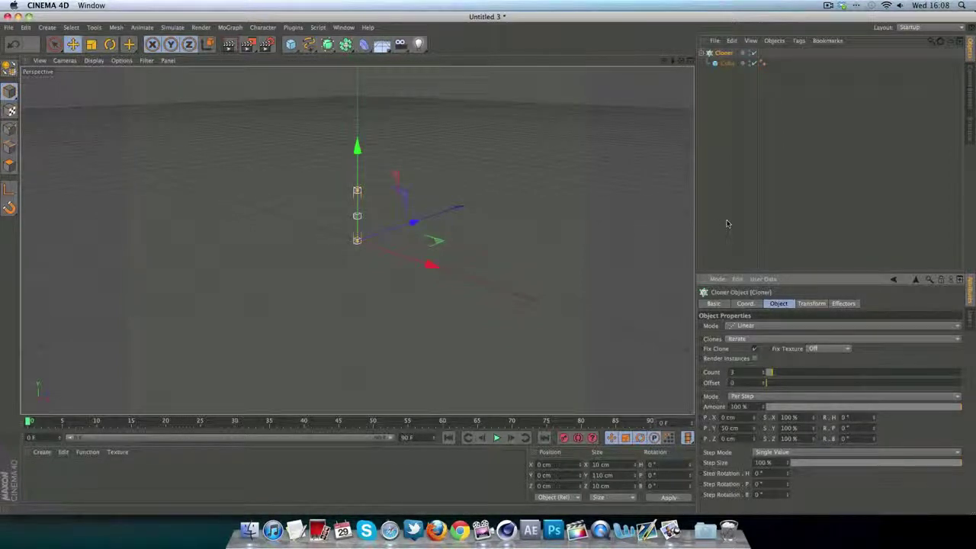
{"action": "left_click", "coordinate": [741, 326]}
{"action": "left_click", "coordinate": [757, 328]}
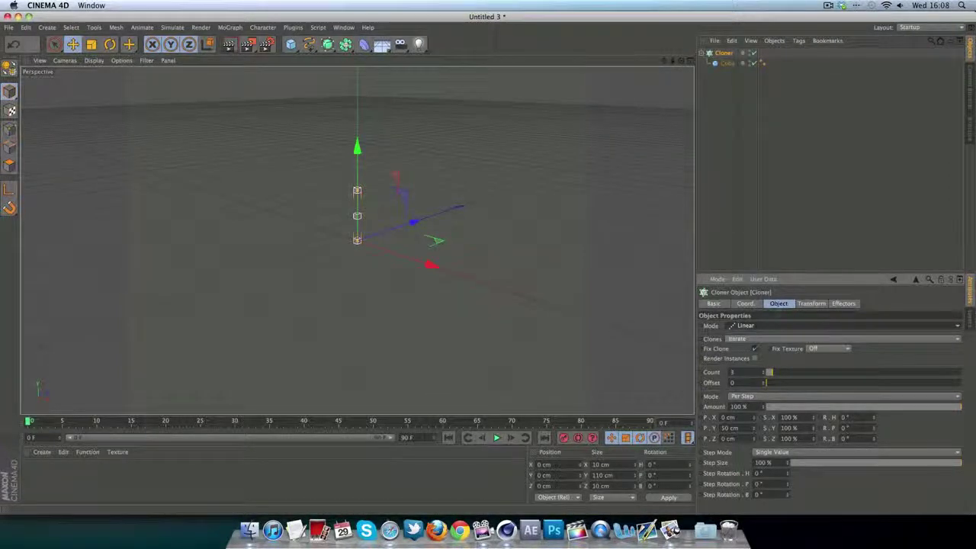
- Add a second cube, move it along Z to about -450 cm, and hide it in the viewport
{"action": "left_click_drag", "start_coordinate": [290, 43], "coordinate": [378, 54]}
{"action": "left_click_drag", "start_coordinate": [414, 218], "coordinate": [294, 279]}
{"action": "left_click", "coordinate": [751, 54]}
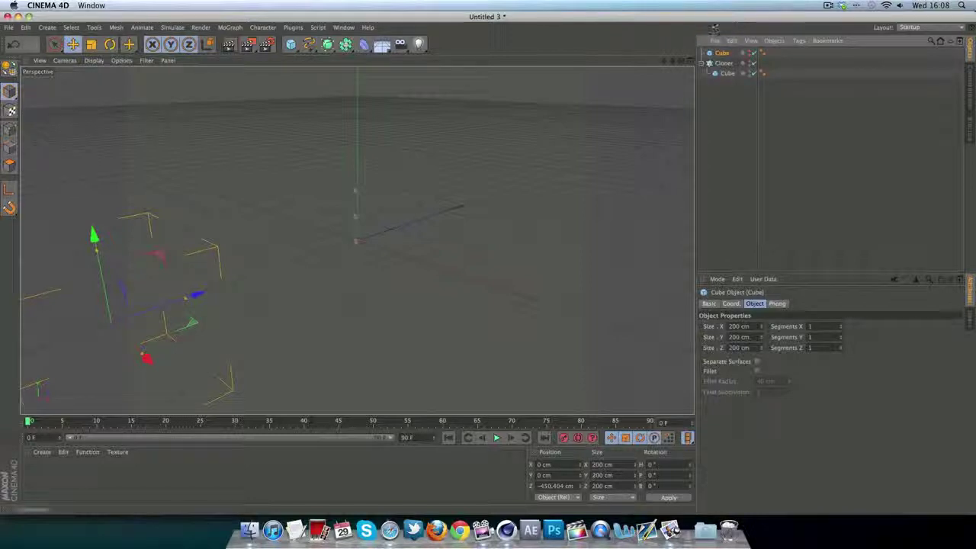
- Set the Cloner's mode to Object and assign the hidden 200 cm cube as its object
{"action": "left_click", "coordinate": [717, 63]}
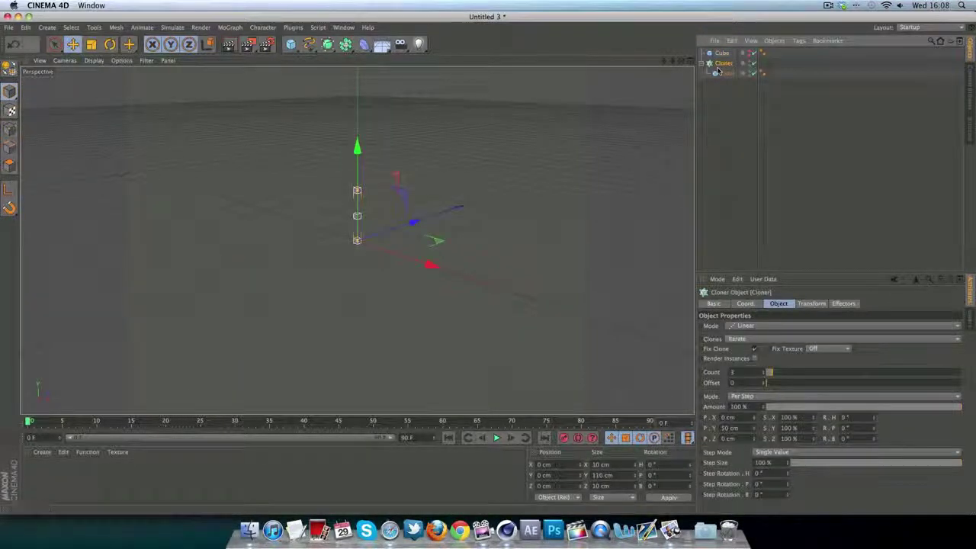
{"action": "left_click", "coordinate": [758, 325]}
{"action": "left_click", "coordinate": [756, 324]}
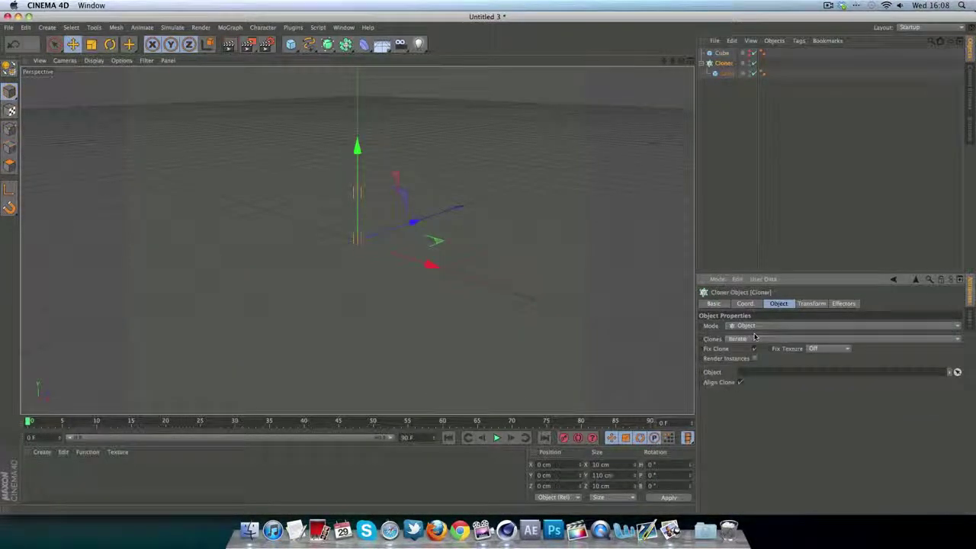
{"action": "left_click_drag", "start_coordinate": [721, 53], "coordinate": [755, 373]}
{"action": "left_click_drag", "start_coordinate": [673, 60], "coordinate": [697, 36]}
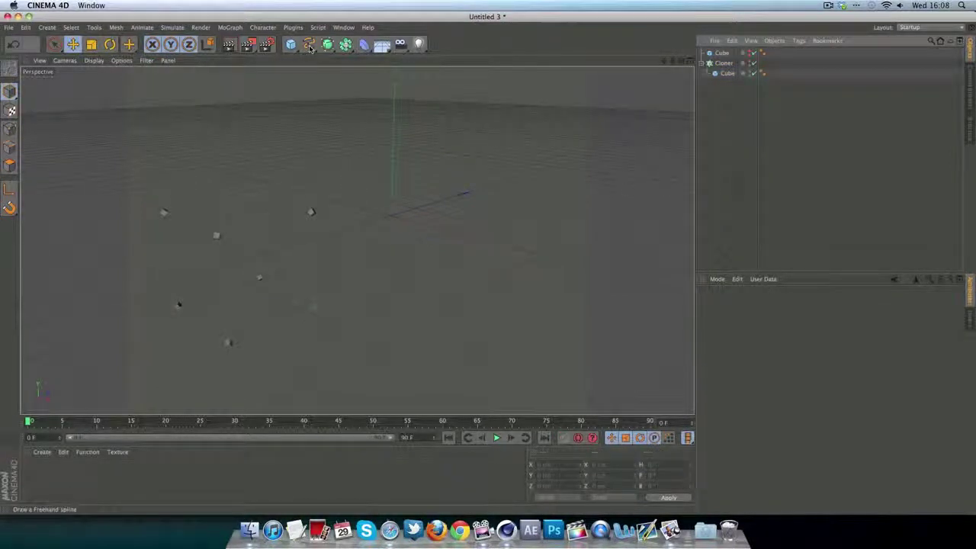
{"action": "left_click", "coordinate": [309, 47]}
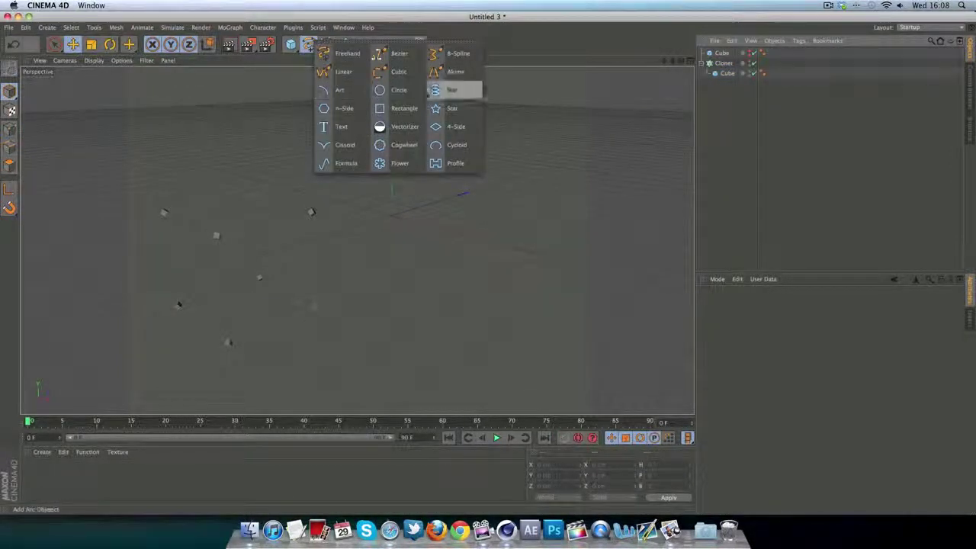
{"action": "left_click", "coordinate": [341, 126]}
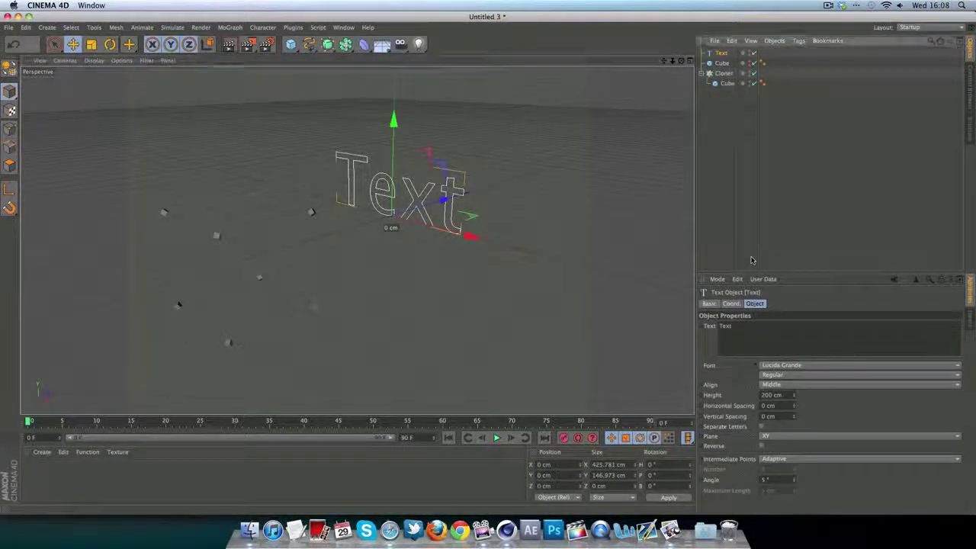
{"action": "double_click", "coordinate": [724, 326]}
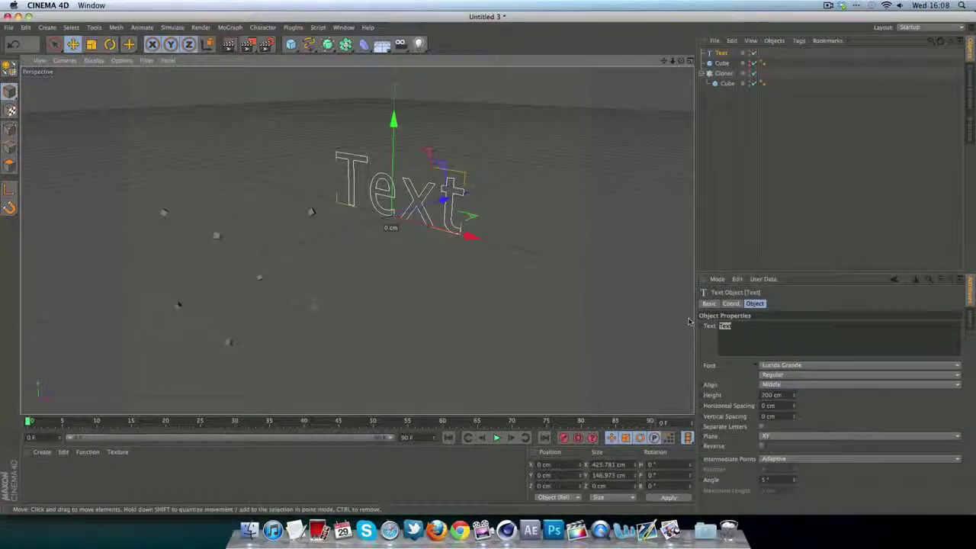
{"action": "key", "text": "c"}
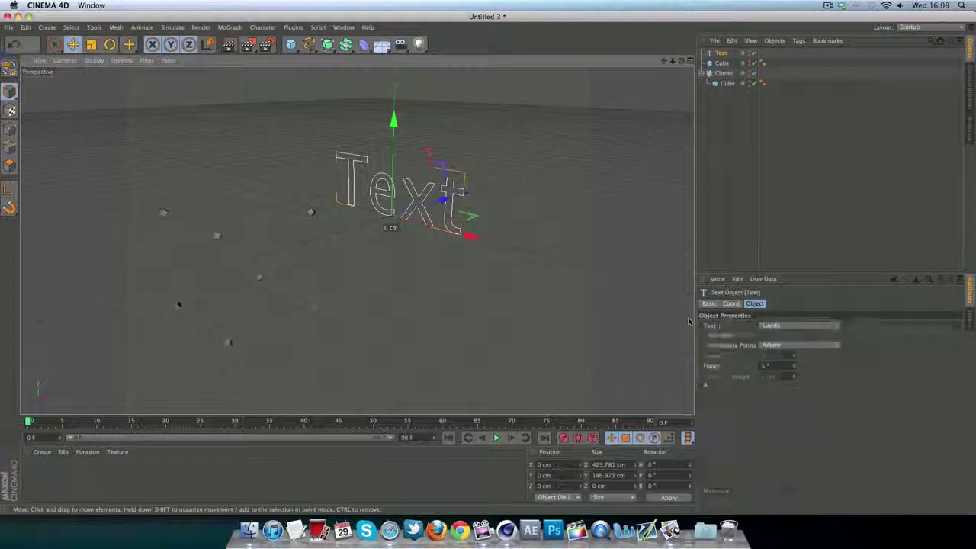
{"action": "key", "text": "h"}
{"action": "key", "text": "d"}
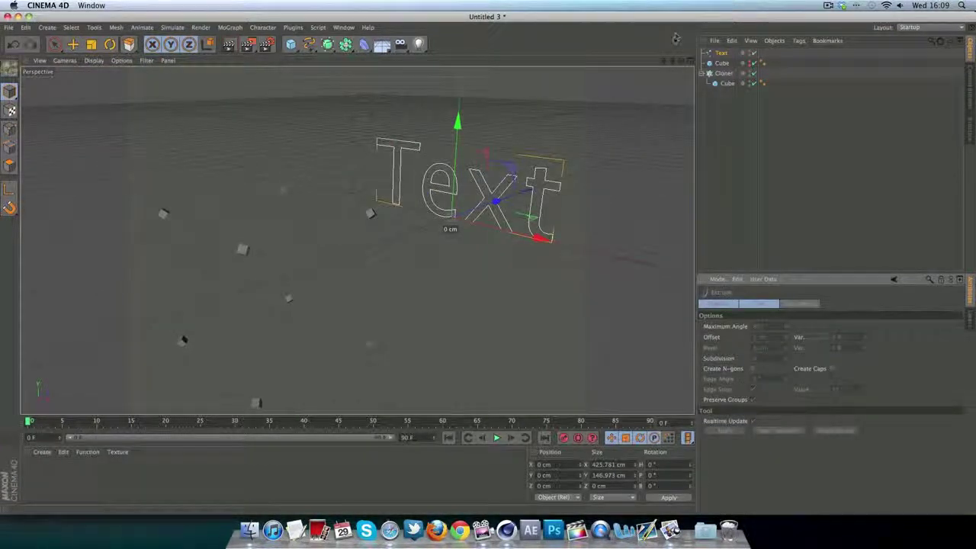
{"action": "key", "text": "Delete"}
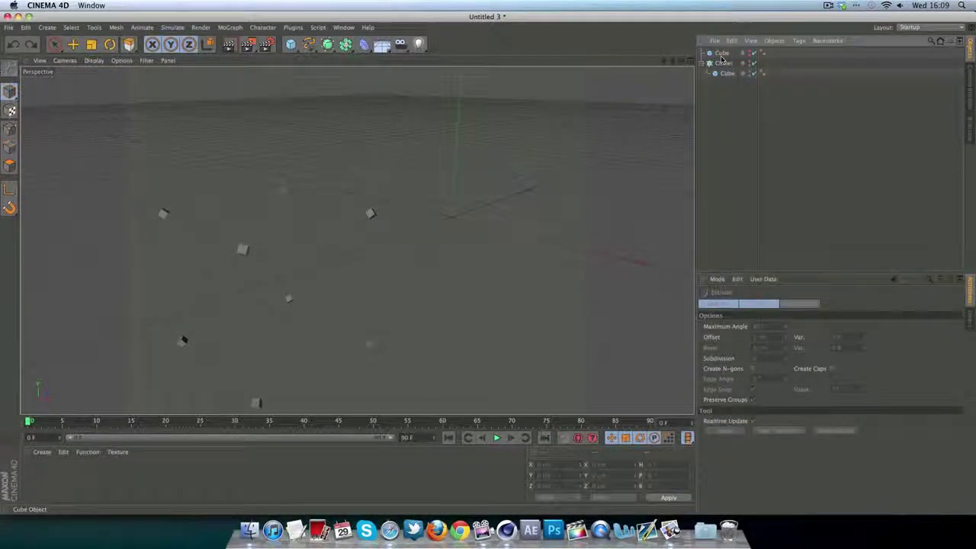
- Add a Text spline and set its text to "cdhd"
{"action": "left_click", "coordinate": [290, 44]}
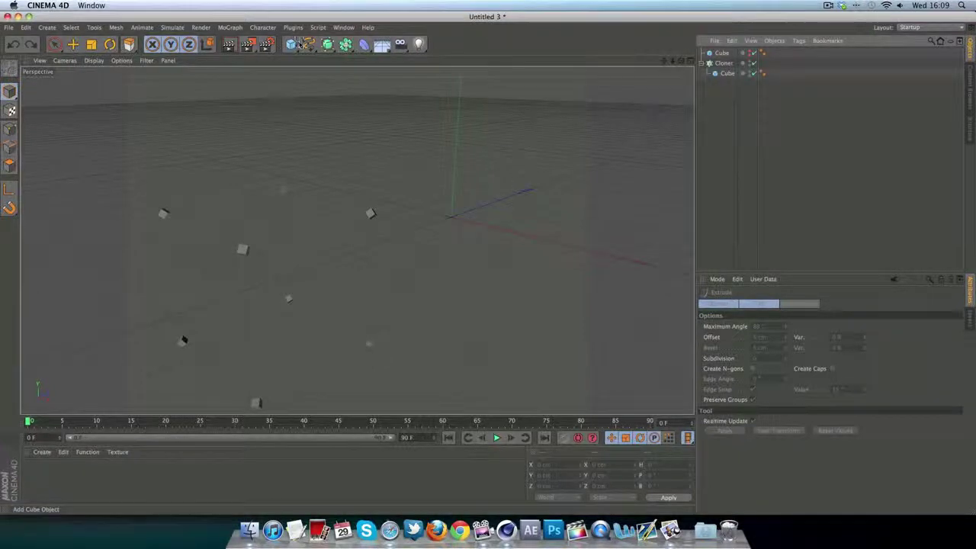
{"action": "left_click", "coordinate": [309, 44]}
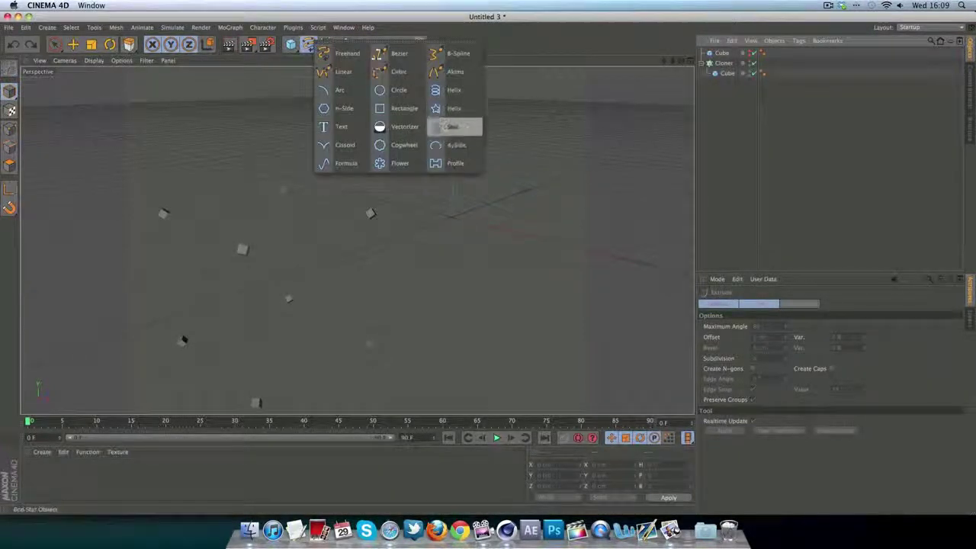
{"action": "left_click", "coordinate": [340, 126]}
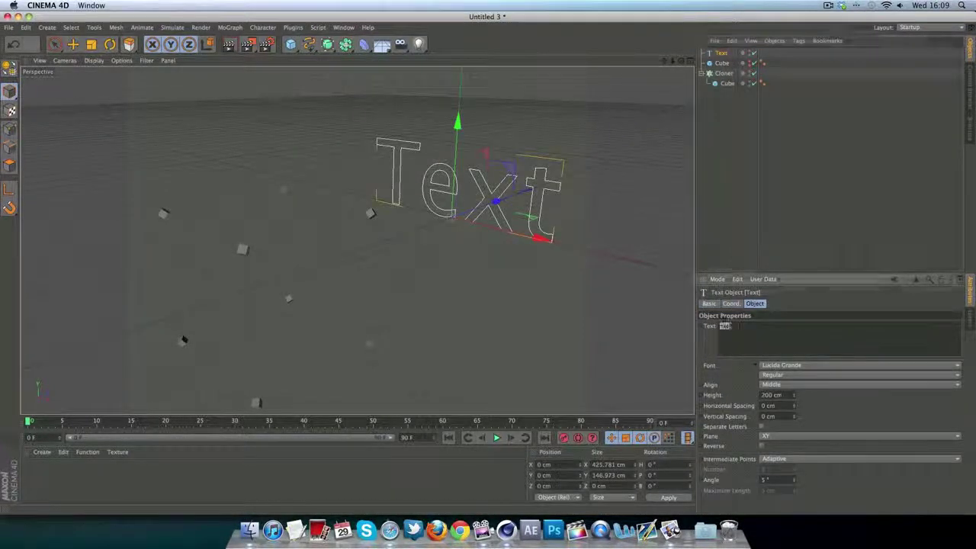
{"action": "type", "text": "cdhd"}
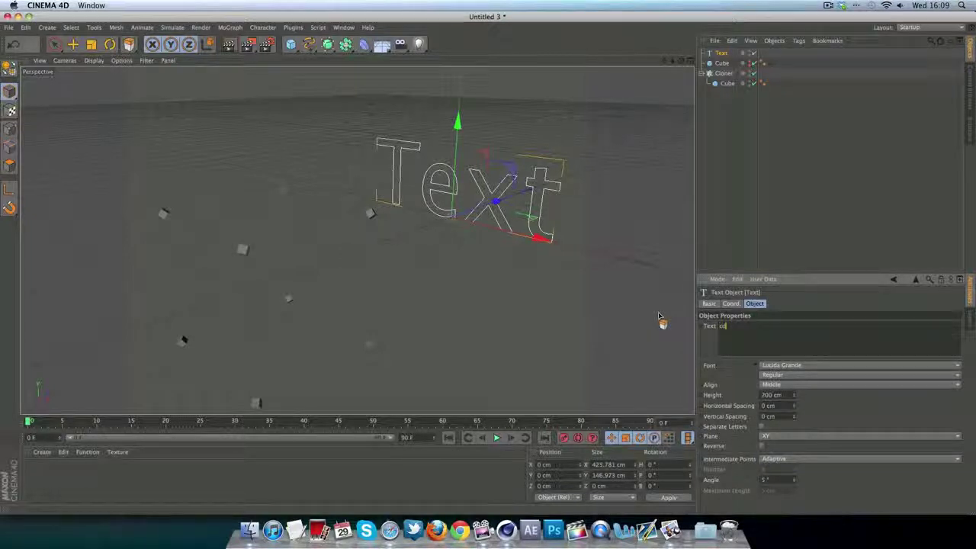
- Change the text spline's font to Evolution
{"action": "left_click", "coordinate": [759, 365]}
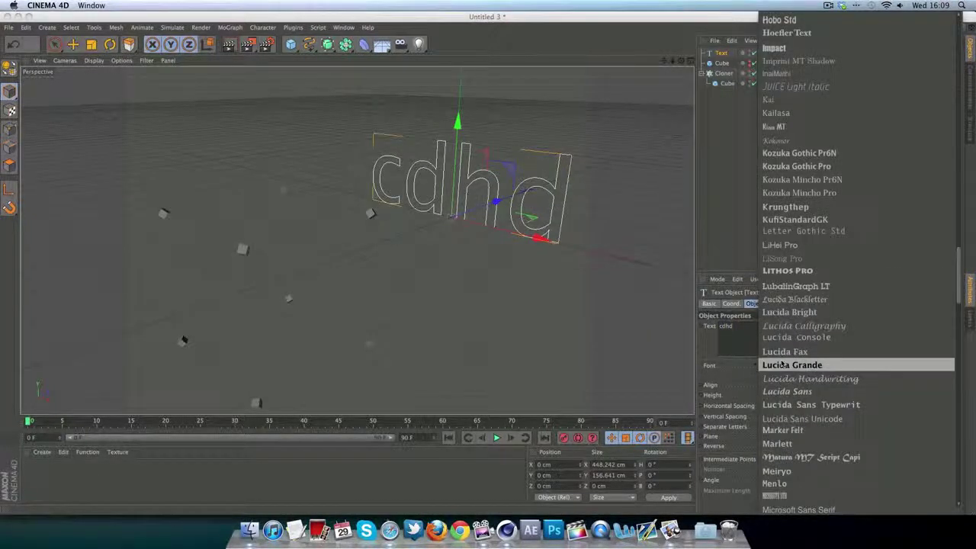
{"action": "scroll", "coordinate": [772, 299], "scroll_direction": "up", "scroll_amount": 10}
{"action": "scroll", "coordinate": [772, 299], "scroll_direction": "up", "scroll_amount": 5}
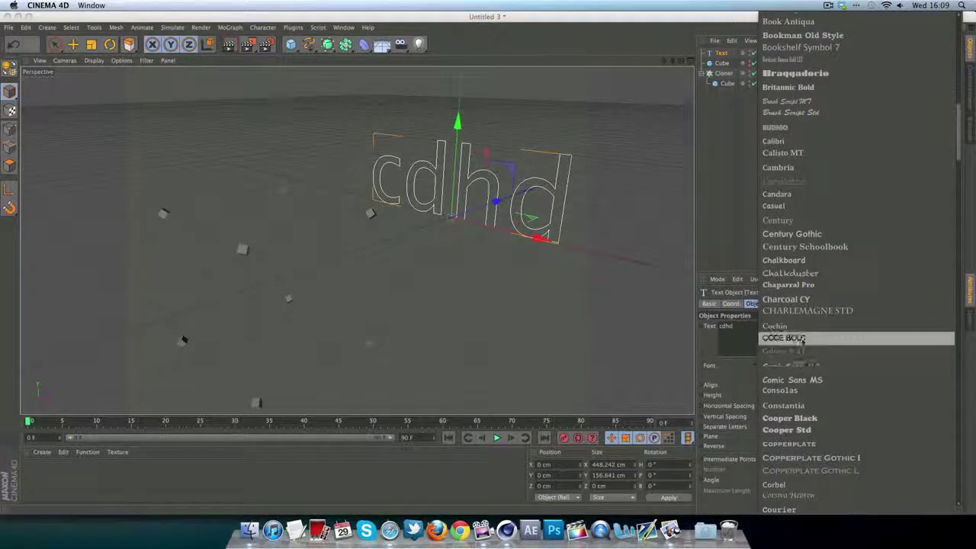
{"action": "scroll", "coordinate": [800, 338], "scroll_direction": "down", "scroll_amount": 5}
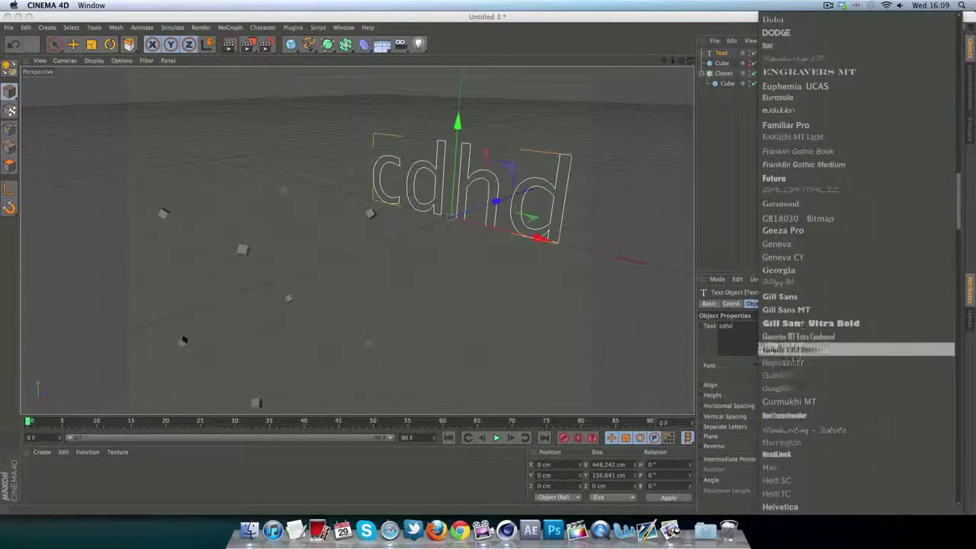
{"action": "left_click", "coordinate": [776, 114]}
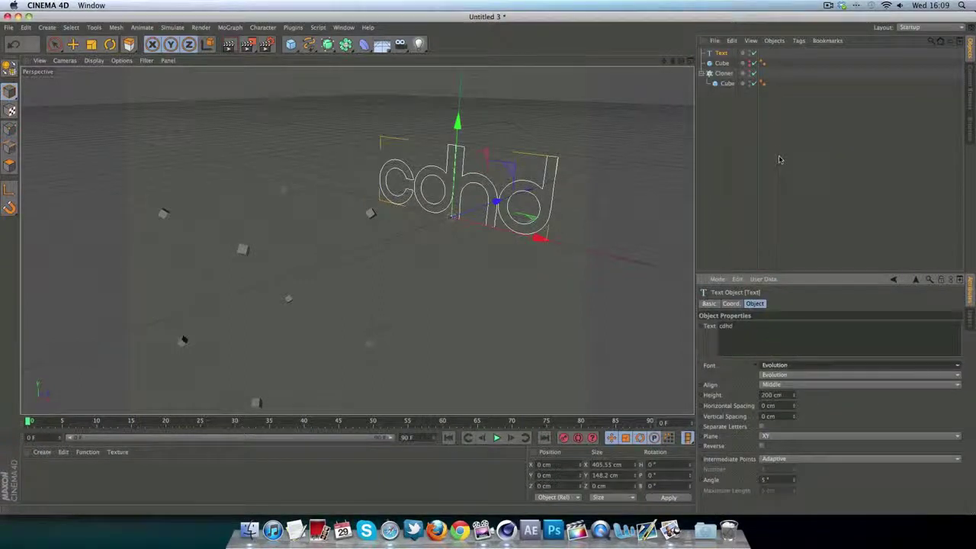
- Set the text spline's horizontal spacing to 28 cm and its height to 328 cm
{"action": "left_click_drag", "start_coordinate": [674, 58], "coordinate": [680, 66]}
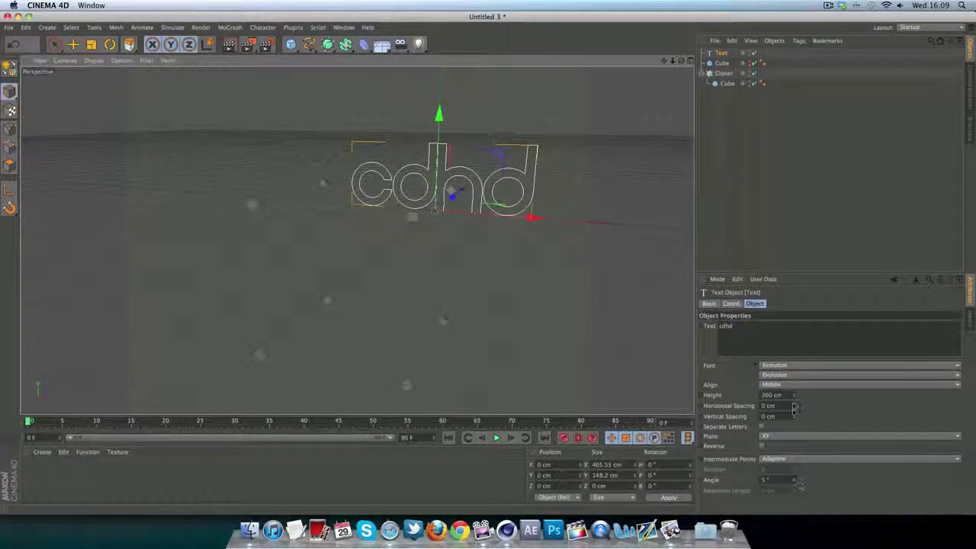
{"action": "left_click_drag", "start_coordinate": [793, 406], "coordinate": [794, 336]}
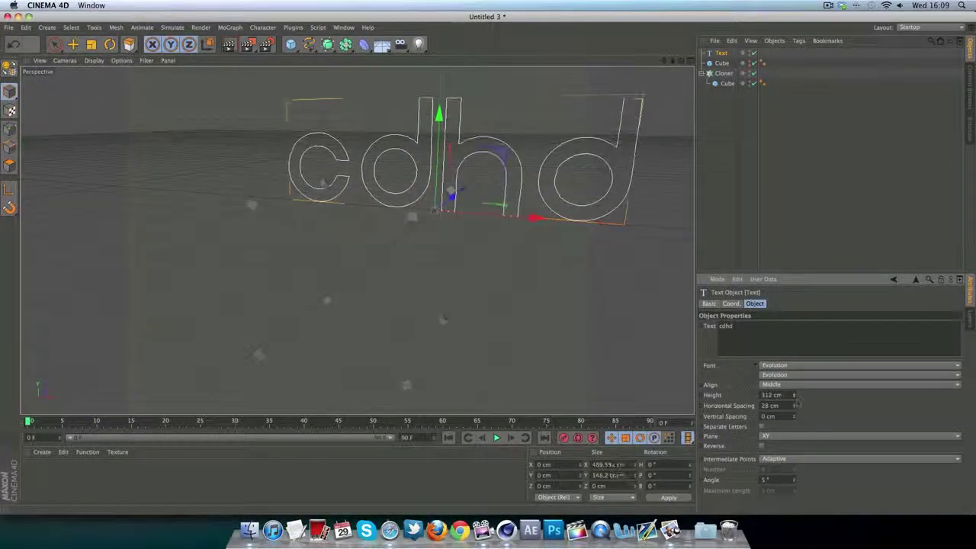
{"action": "left_click_drag", "start_coordinate": [689, 61], "coordinate": [675, 126]}
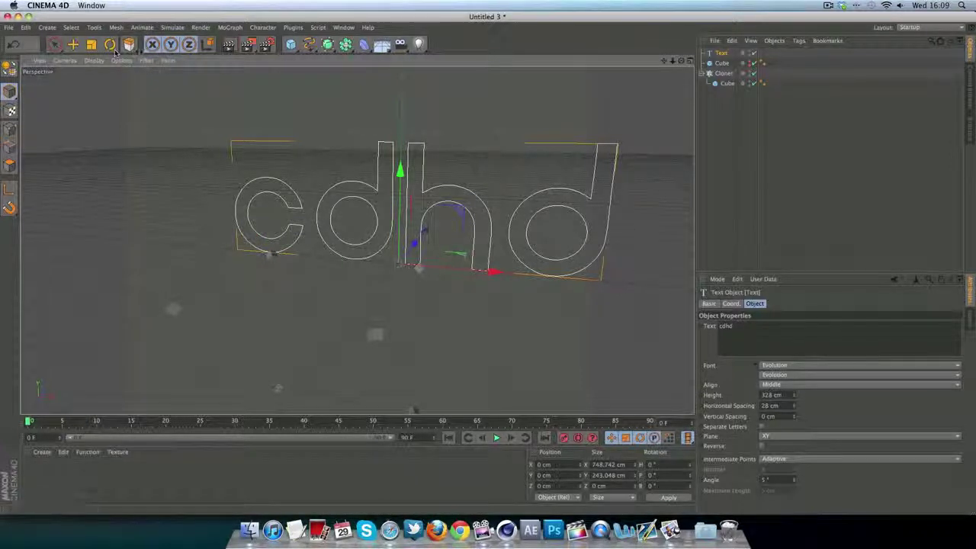
{"action": "left_click", "coordinate": [73, 45]}
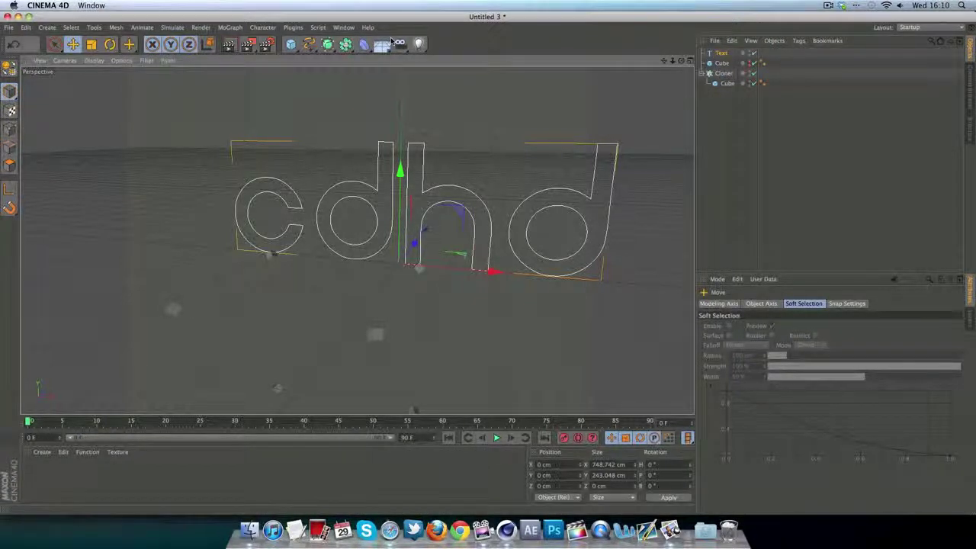
- Add a MoGraph Spline effector to the Cloner and assign the Text object as the effector's spline
{"action": "left_click", "coordinate": [724, 74]}
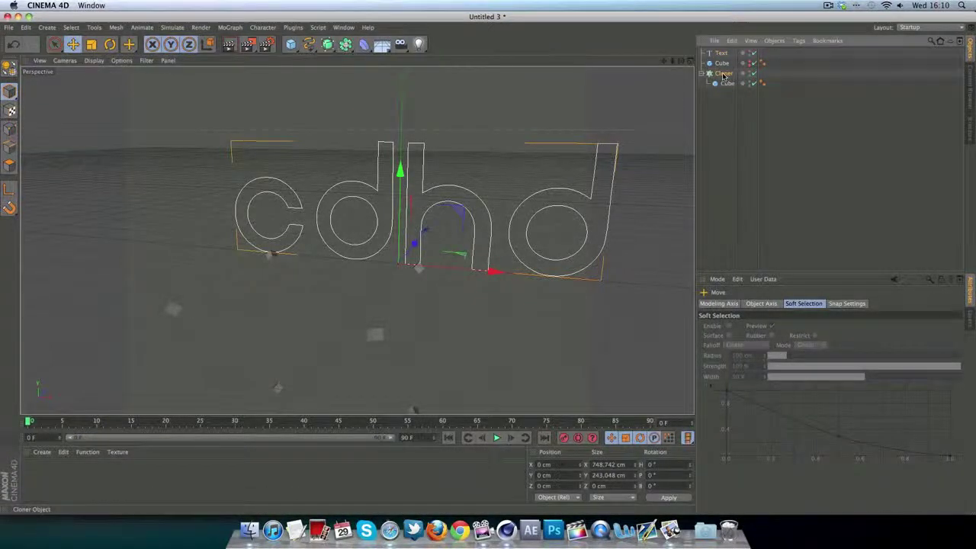
{"action": "left_click", "coordinate": [229, 28]}
{"action": "mouse_move", "coordinate": [242, 44]}
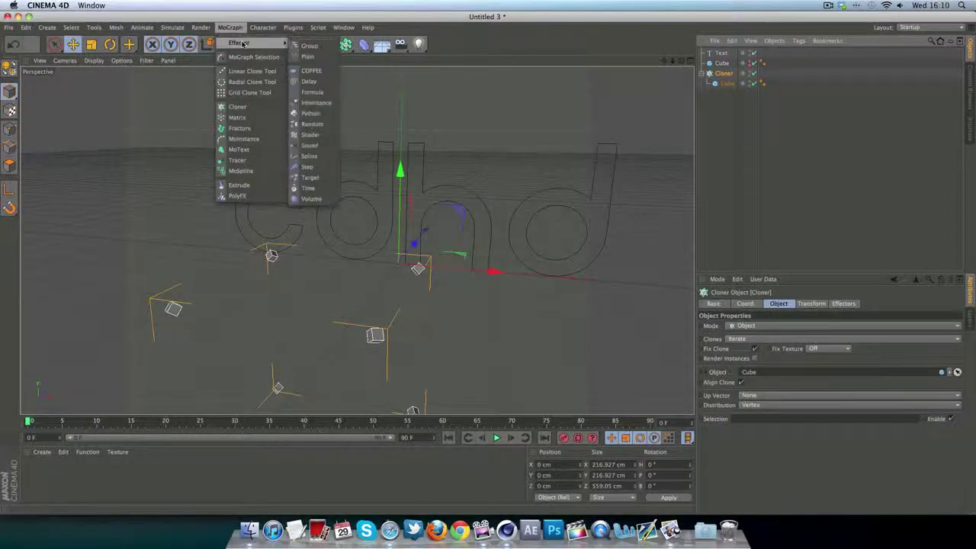
{"action": "left_click", "coordinate": [309, 157]}
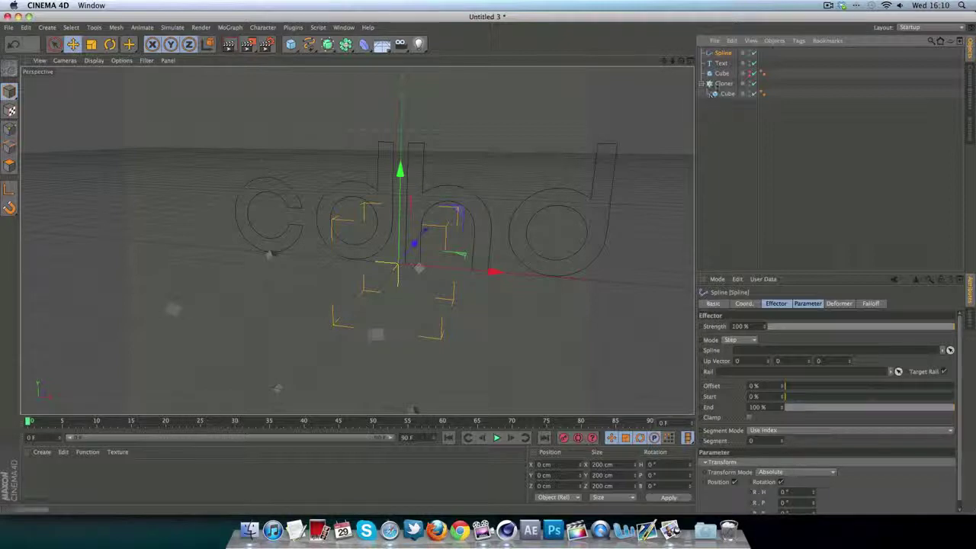
{"action": "mouse_move", "coordinate": [720, 66]}
{"action": "left_mouse_down"}
{"action": "mouse_move", "coordinate": [748, 170]}
{"action": "mouse_move", "coordinate": [777, 352]}
{"action": "left_mouse_up"}
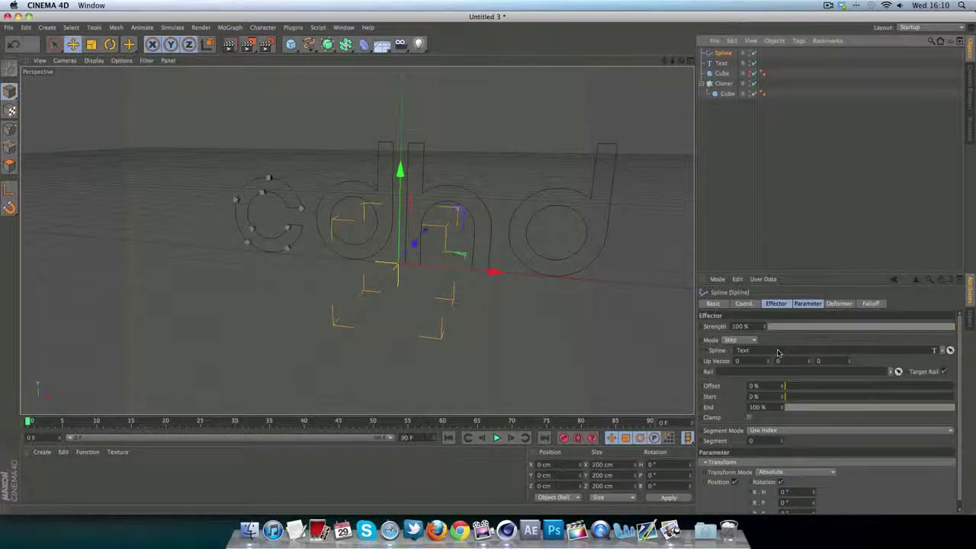
- Set the Spline effector's segment mode to Full Spacing
{"action": "left_click", "coordinate": [772, 253]}
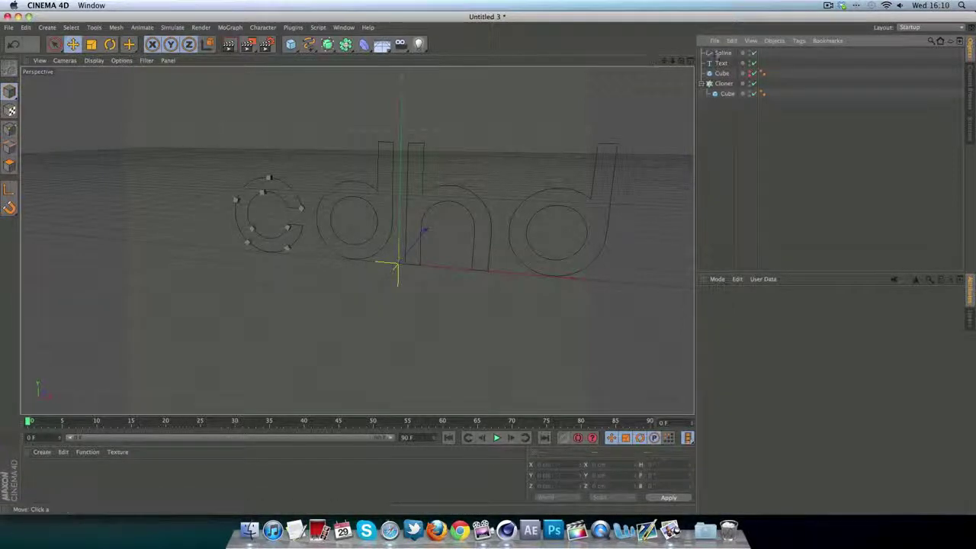
{"action": "left_click", "coordinate": [721, 53]}
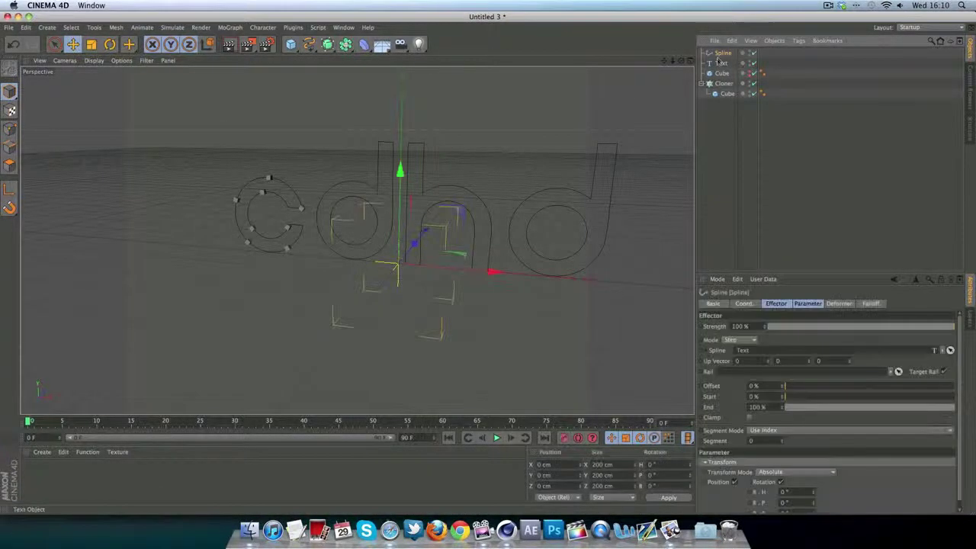
{"action": "left_click", "coordinate": [776, 432]}
{"action": "left_click", "coordinate": [776, 469]}
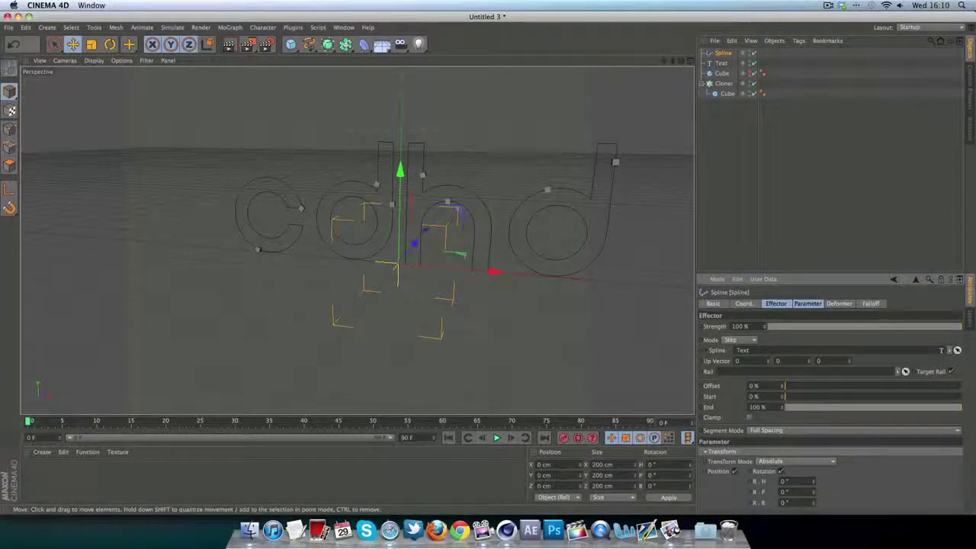
- Set the Cloner's distribution to Volume and raise its clone count to 334
{"action": "left_click", "coordinate": [721, 83]}
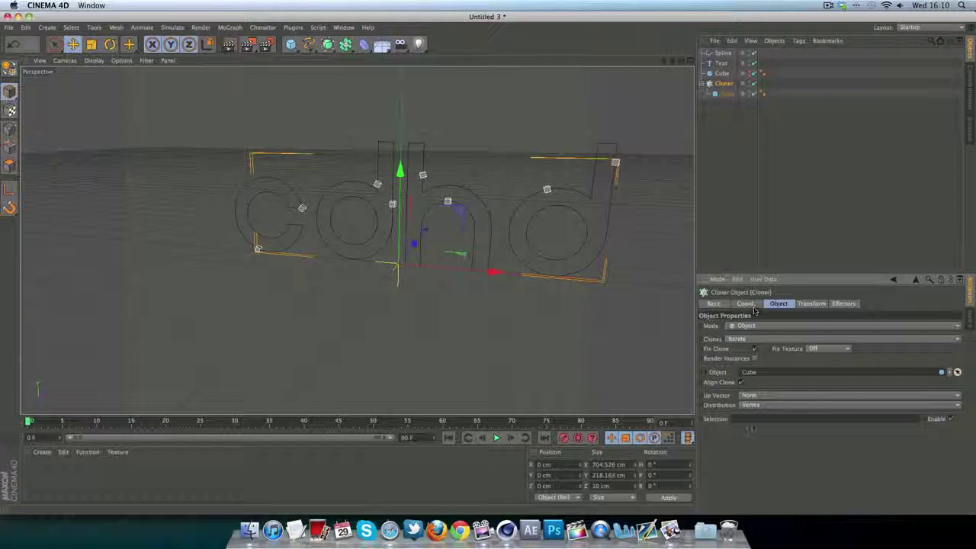
{"action": "left_click", "coordinate": [752, 405]}
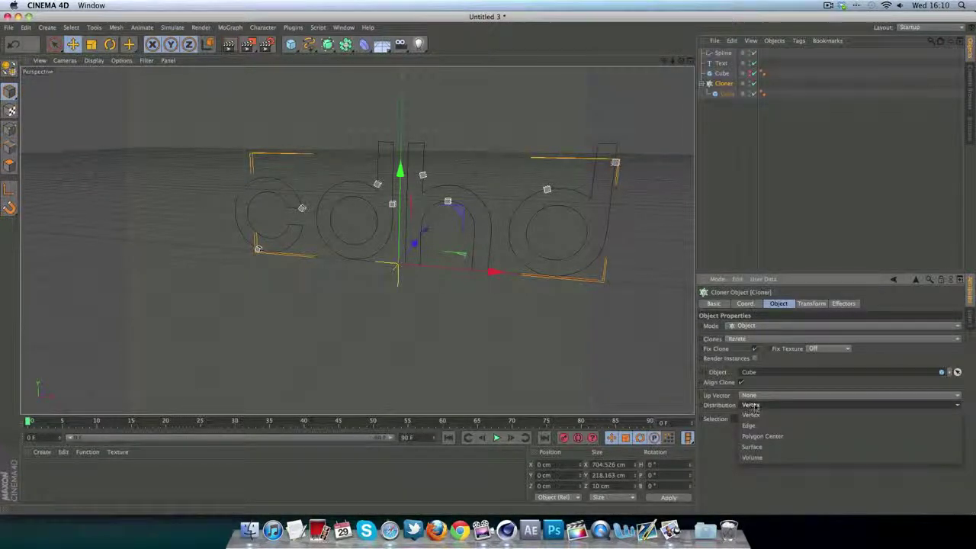
{"action": "left_click", "coordinate": [761, 457]}
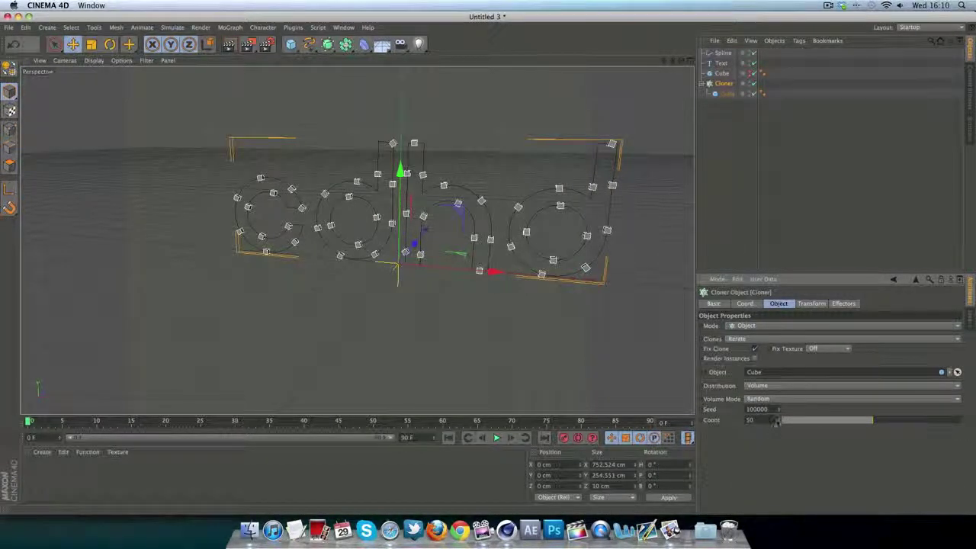
{"action": "left_click_drag", "start_coordinate": [775, 421], "coordinate": [790, 419]}
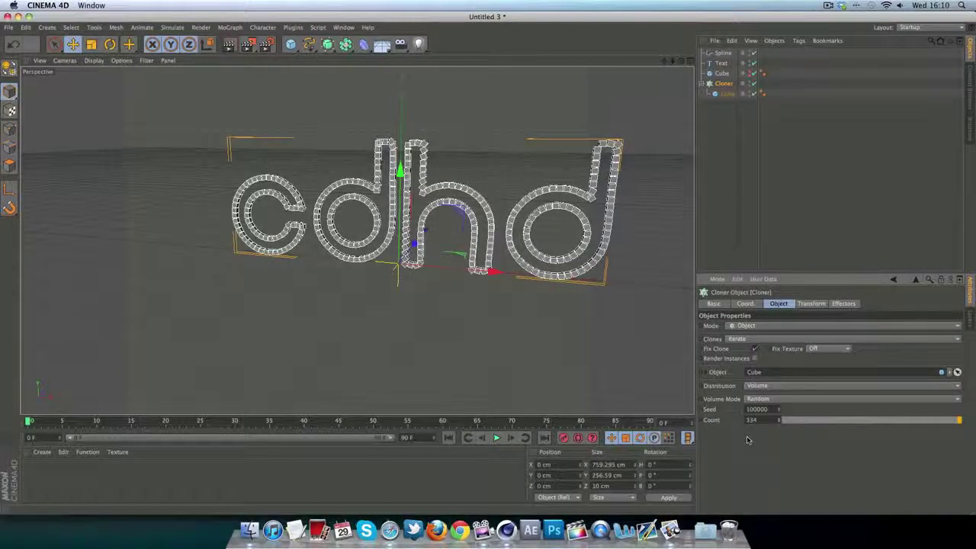
{"action": "left_click", "coordinate": [747, 259]}
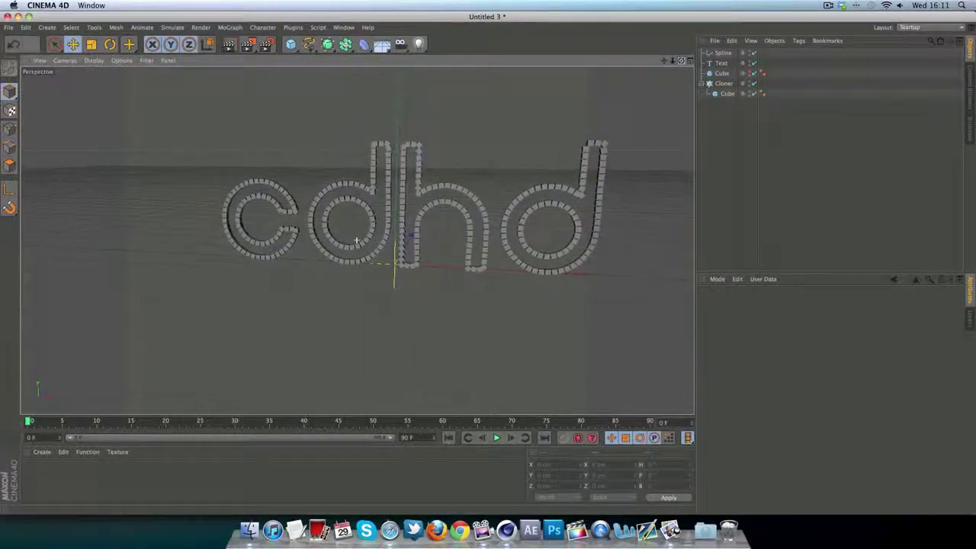
- Frame the cube-built word from the front and render the active view to check it
{"action": "left_click_drag", "start_coordinate": [356, 240], "coordinate": [356, 237], "text": "alt"}
{"action": "scroll", "coordinate": [571, 172], "scroll_direction": "up", "scroll_amount": 1}
{"action": "scroll", "coordinate": [571, 172], "scroll_direction": "up", "scroll_amount": 2}
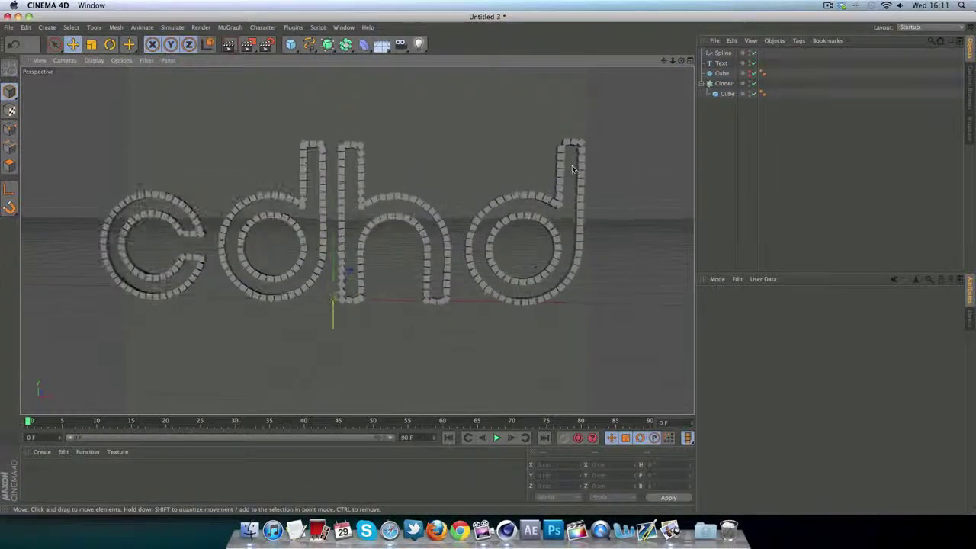
{"action": "left_click_drag", "start_coordinate": [664, 61], "coordinate": [679, 61]}
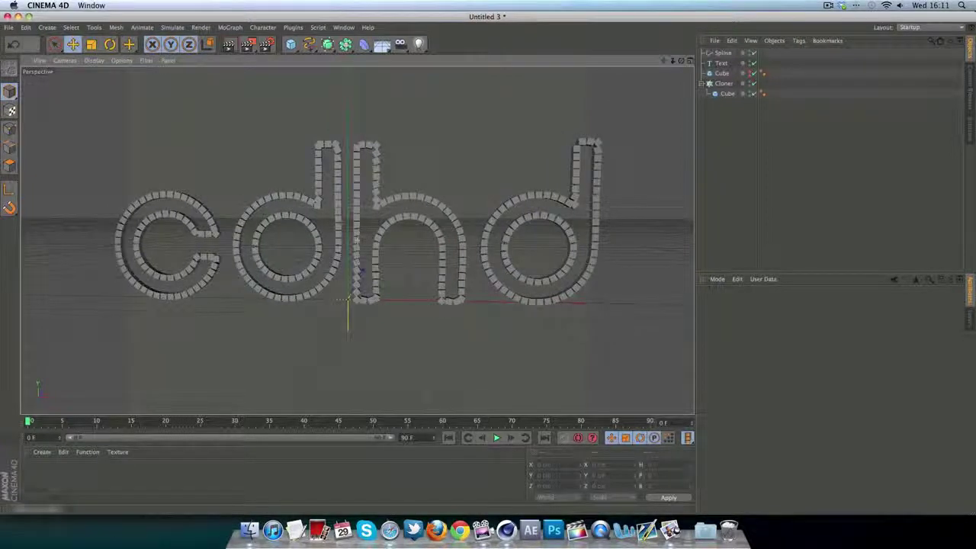
{"action": "left_click", "coordinate": [224, 47]}
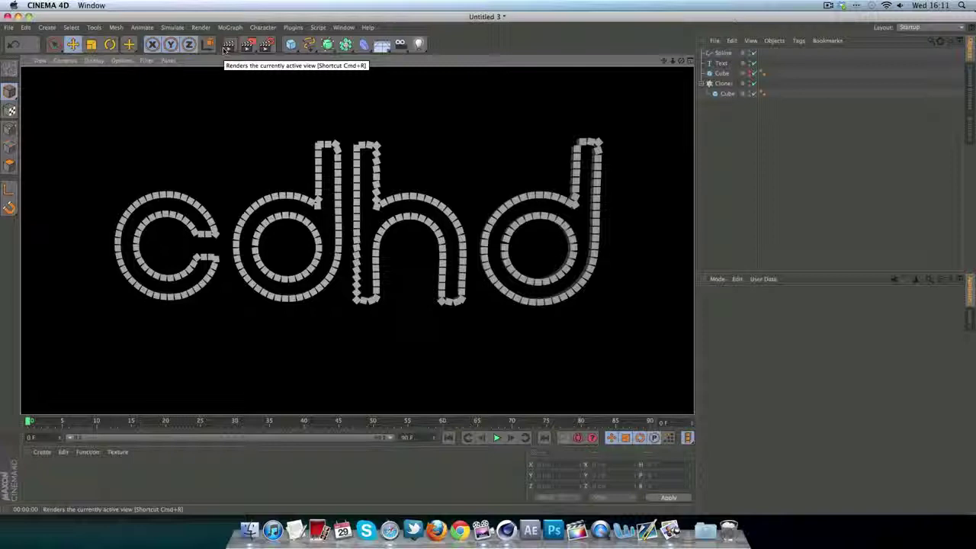
- Add a MoGraph Random effector to the Cloner and nest the Cloner under the Random object
{"action": "left_click", "coordinate": [716, 84]}
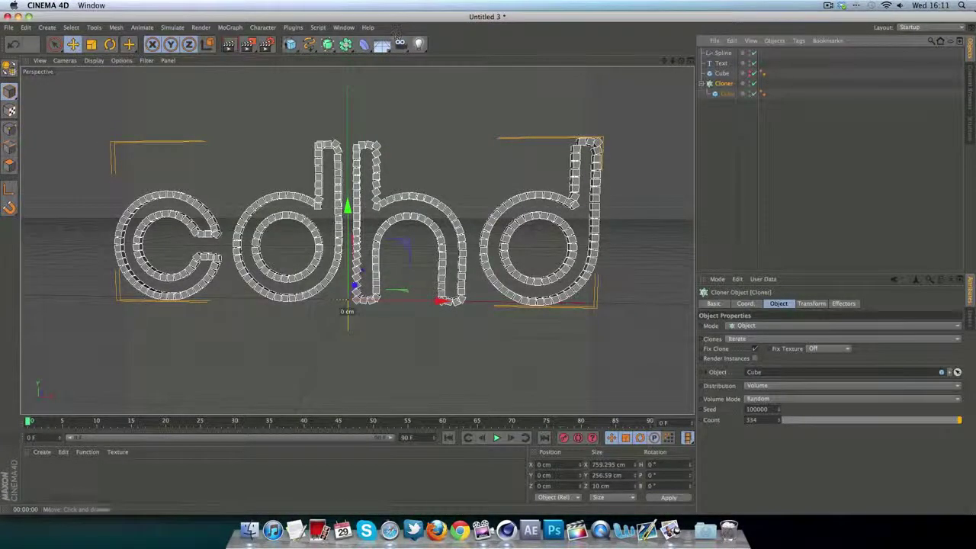
{"action": "left_click", "coordinate": [238, 28]}
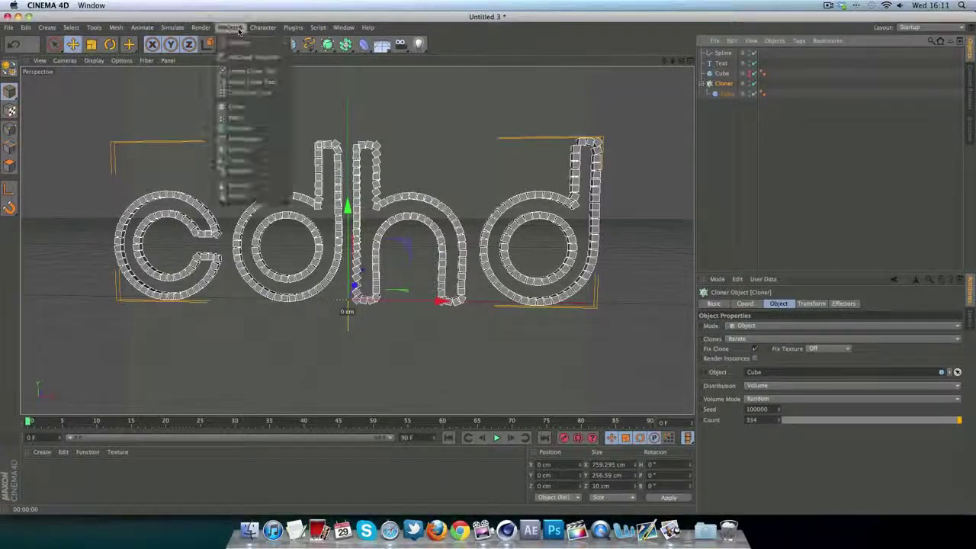
{"action": "mouse_move", "coordinate": [253, 44]}
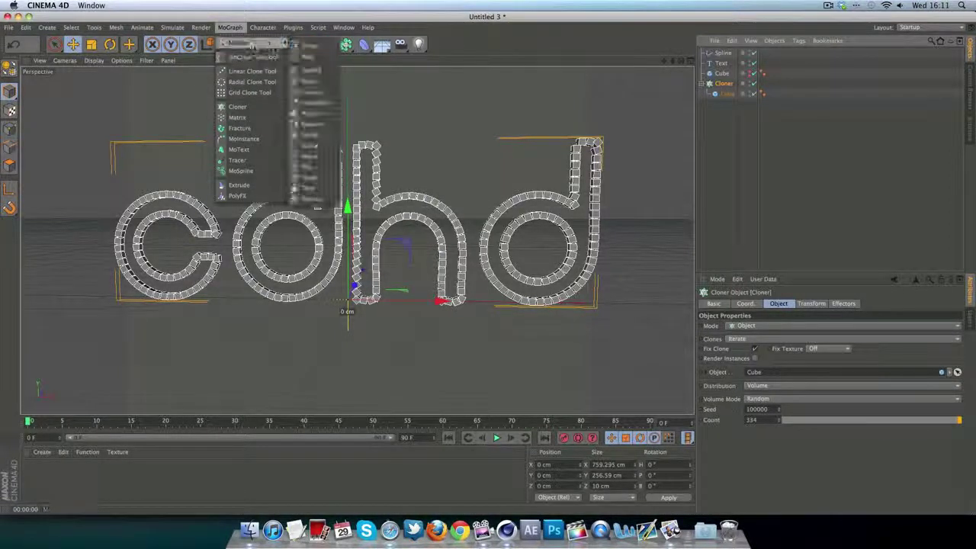
{"action": "left_click", "coordinate": [309, 102]}
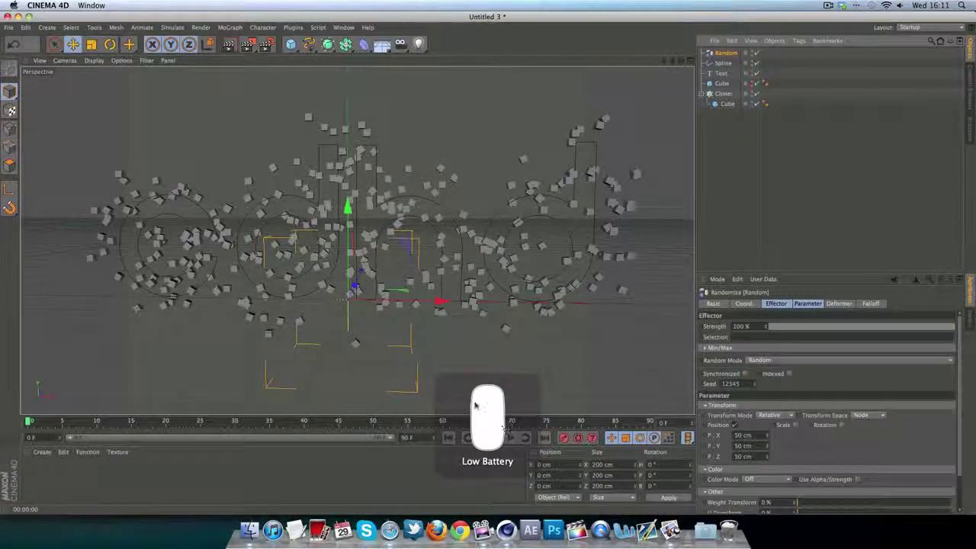
{"action": "left_click_drag", "start_coordinate": [717, 96], "coordinate": [719, 55]}
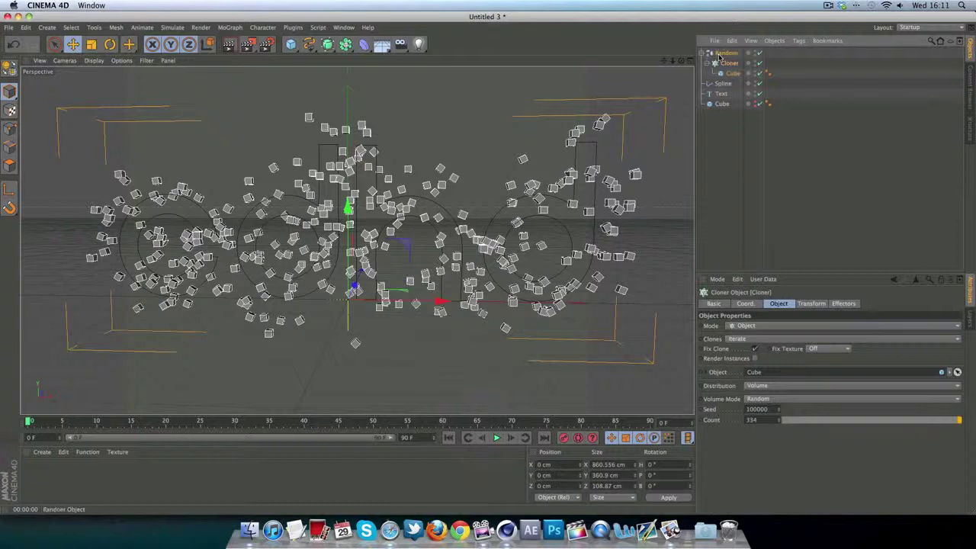
- Set the Random effector's position variation to 4 cm in X, Y and Z
{"action": "left_click", "coordinate": [720, 53]}
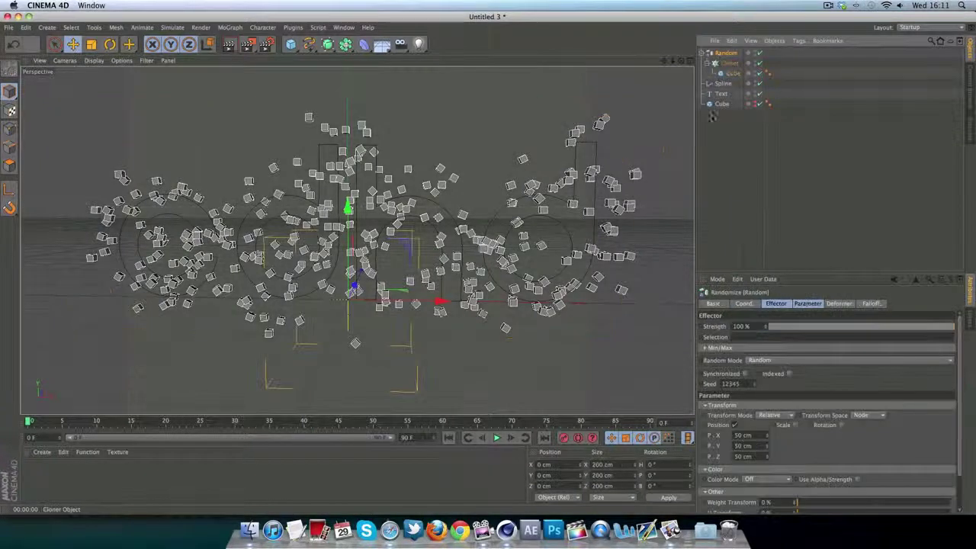
{"action": "double_click", "coordinate": [737, 434]}
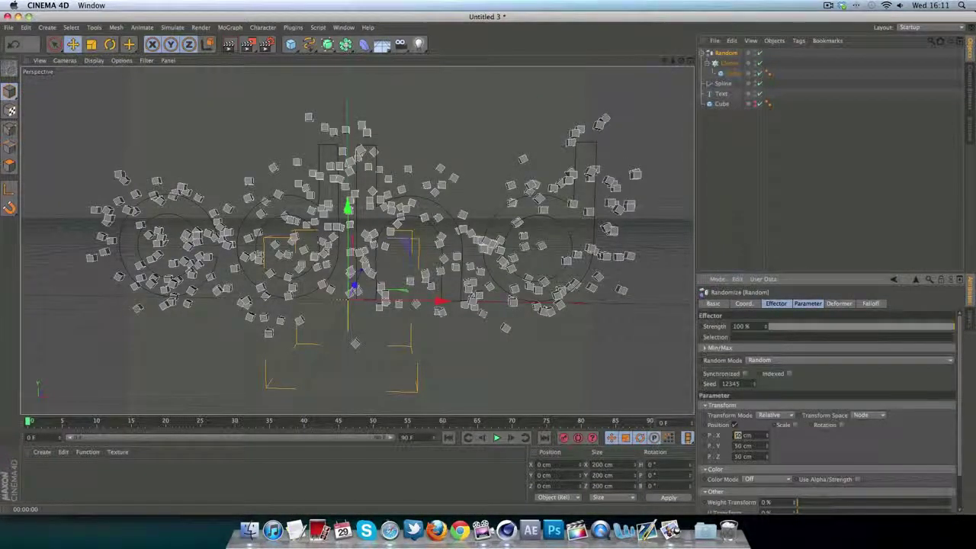
{"action": "left_click", "coordinate": [733, 426]}
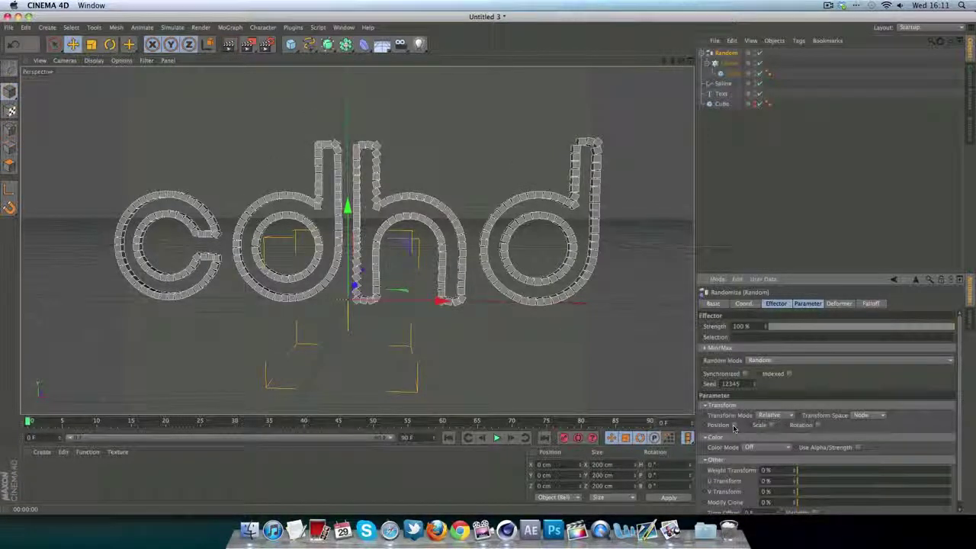
{"action": "left_click", "coordinate": [733, 426]}
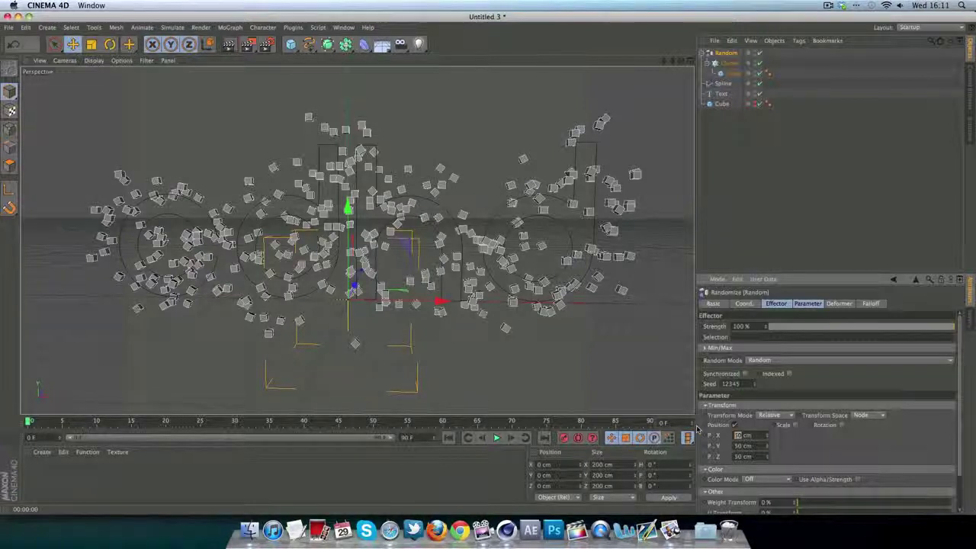
{"action": "type", "text": "4"}
{"action": "key", "text": "Tab"}
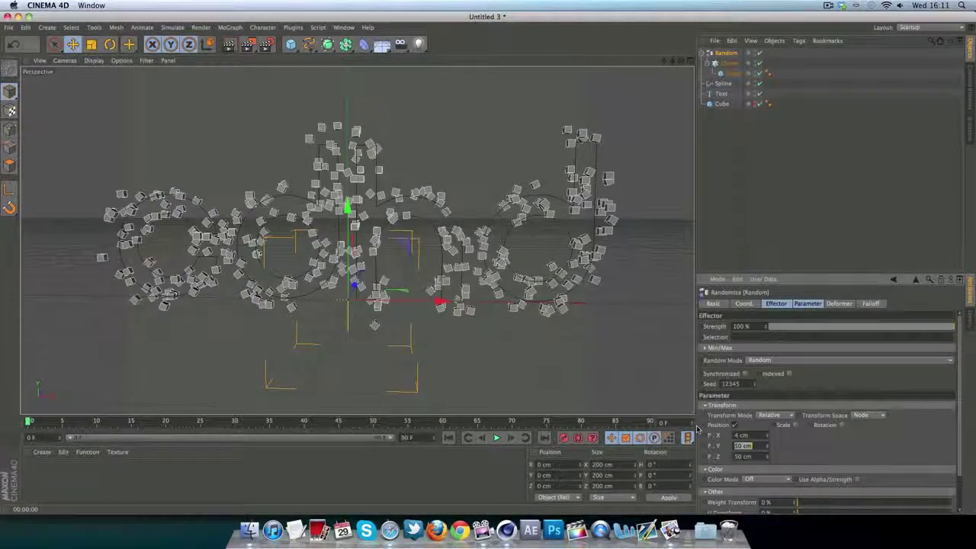
{"action": "type", "text": "4"}
{"action": "key", "text": "Tab"}
{"action": "type", "text": "4"}
{"action": "key", "text": "Return"}
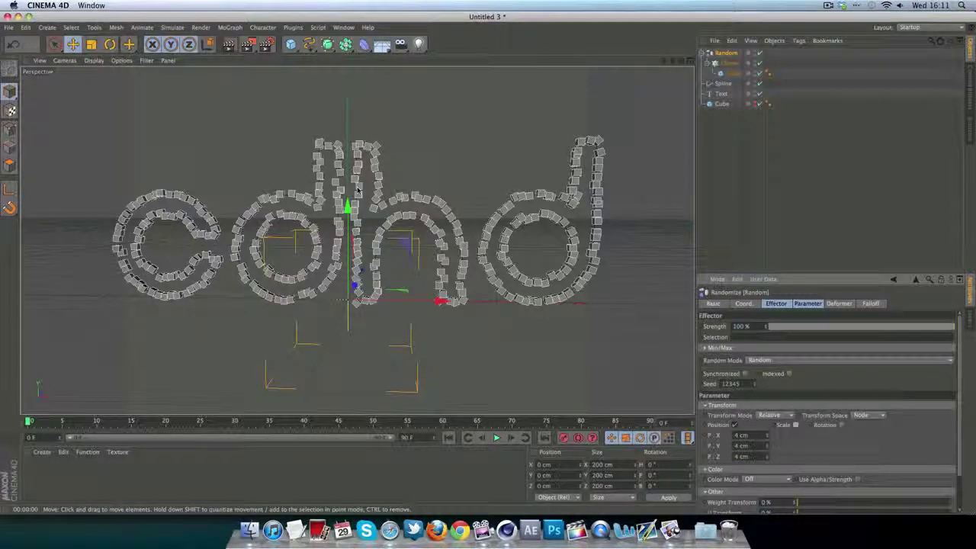
- Enable rotation on the Random effector with H 200°, P 180° and B -407°, and render the view
{"action": "left_click", "coordinate": [841, 424]}
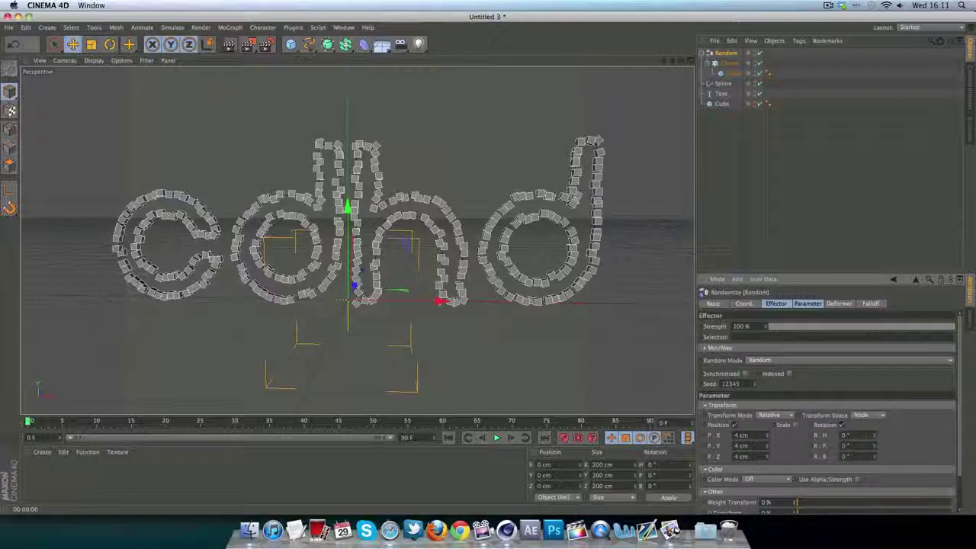
{"action": "left_click_drag", "start_coordinate": [874, 435], "coordinate": [875, 475]}
{"action": "left_click", "coordinate": [837, 233]}
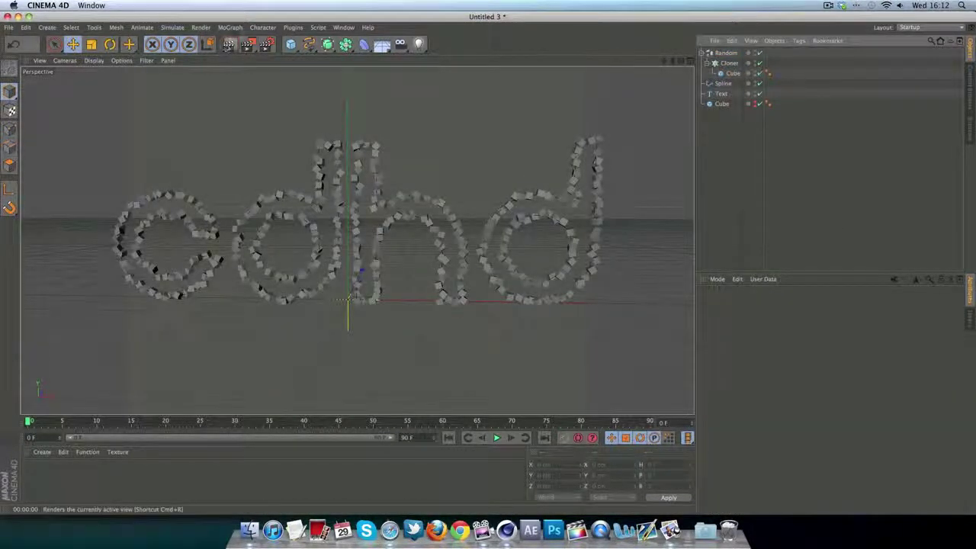
{"action": "left_click", "coordinate": [229, 45]}
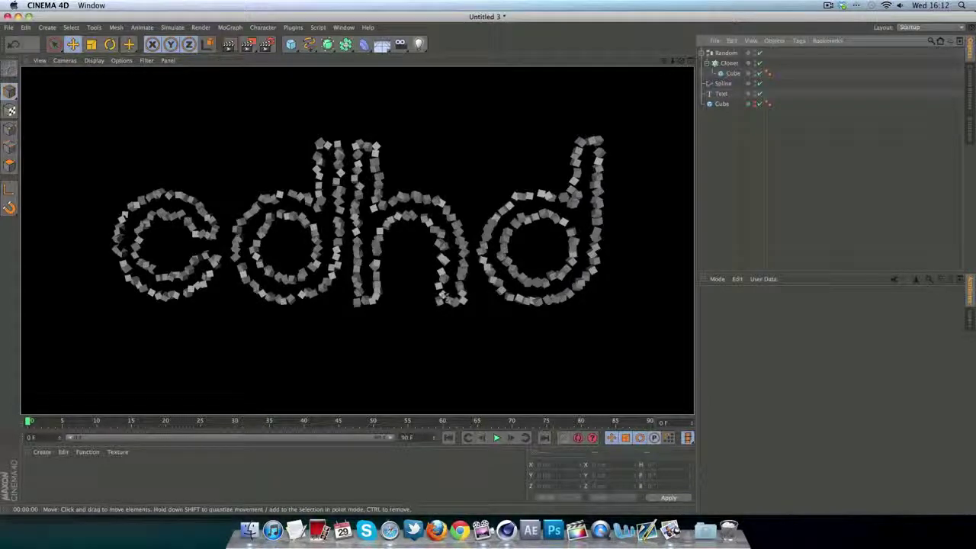
- Raise the Cloner's clone count to 355 and render the active view
{"action": "left_click", "coordinate": [725, 53]}
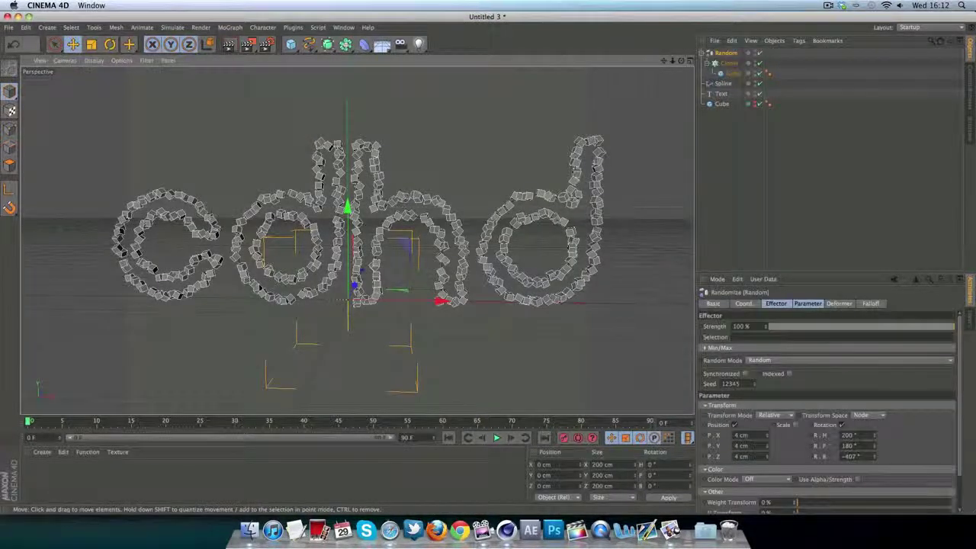
{"action": "left_click", "coordinate": [722, 104]}
{"action": "left_click", "coordinate": [724, 63]}
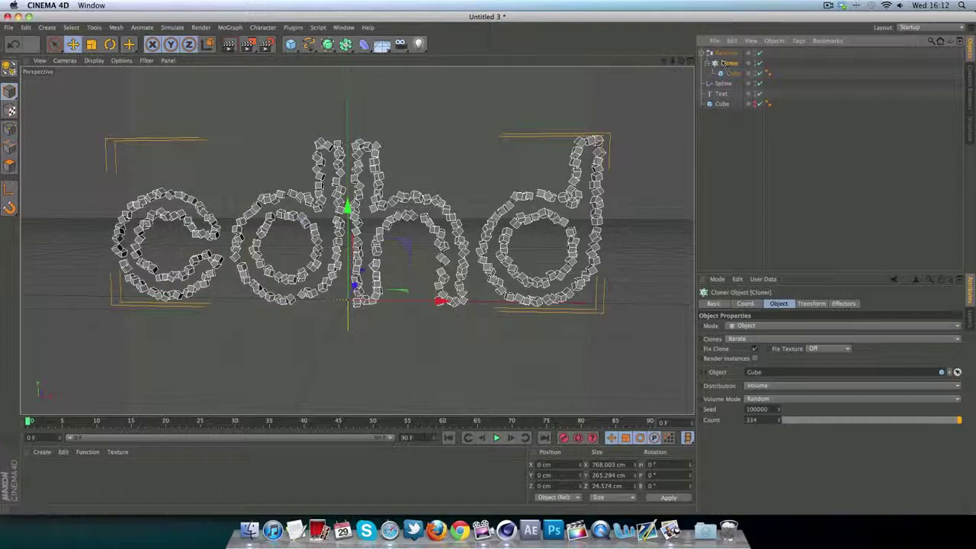
{"action": "left_click_drag", "start_coordinate": [778, 420], "coordinate": [778, 408]}
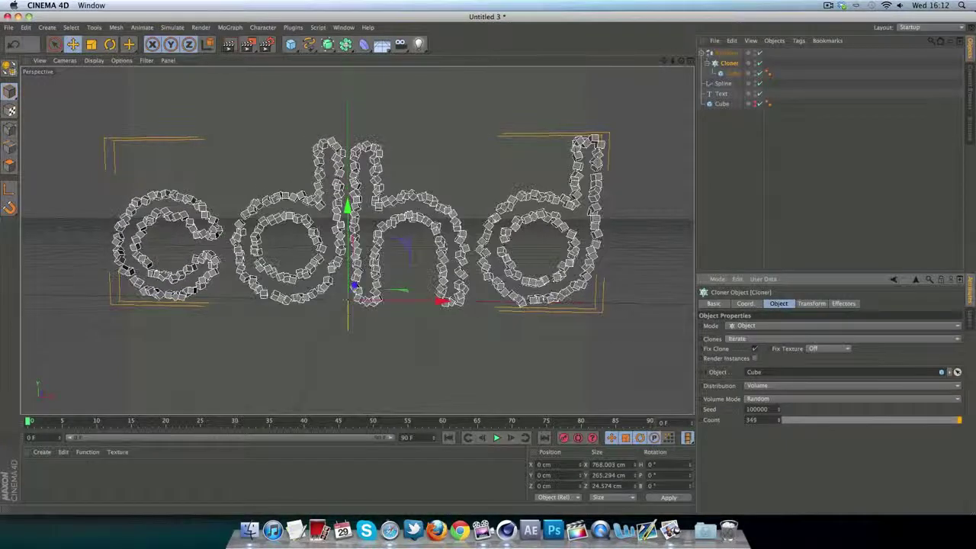
{"action": "left_click", "coordinate": [811, 199]}
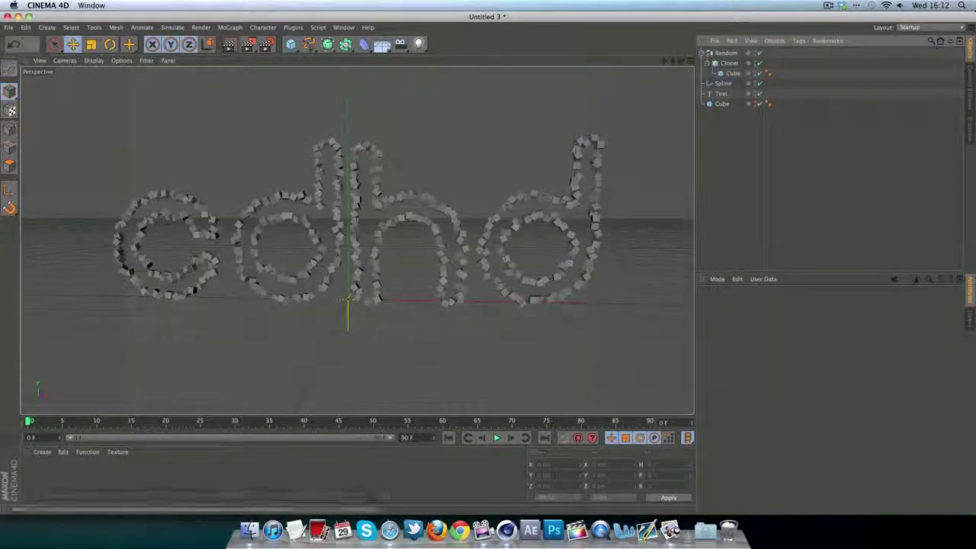
{"action": "left_click", "coordinate": [228, 45]}
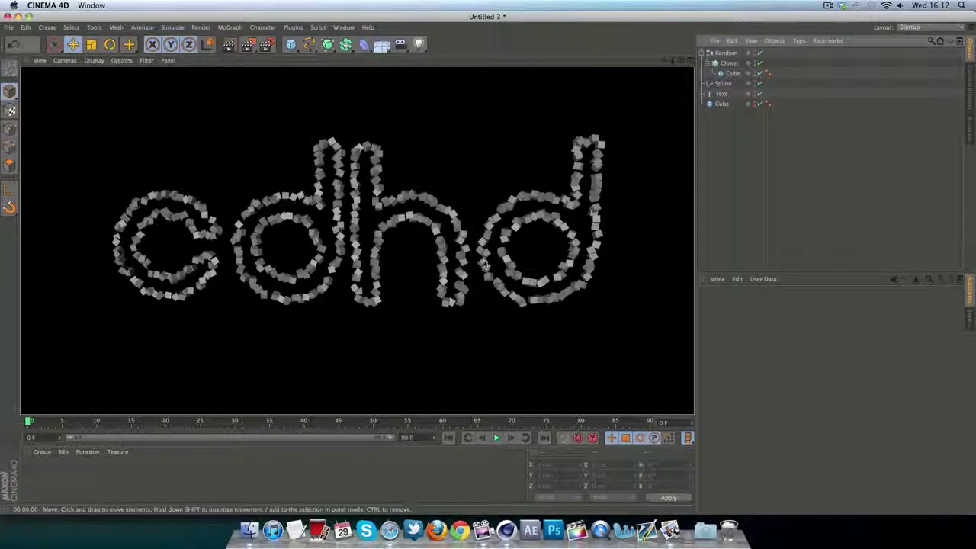
- Enable scale variation on the Random effector with X 1.59, Y 1.12 and Z -1.07
{"action": "left_click", "coordinate": [740, 190]}
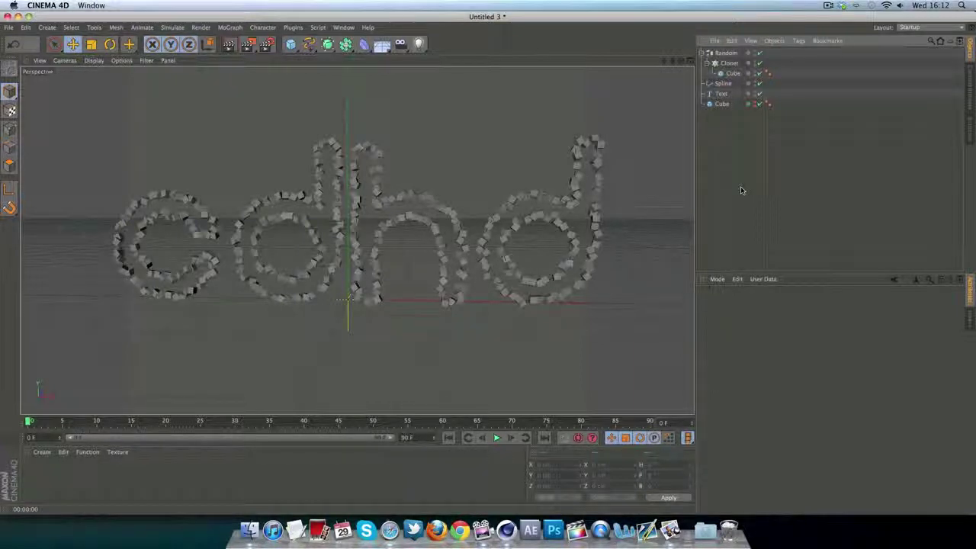
{"action": "left_click_drag", "start_coordinate": [681, 61], "coordinate": [689, 58]}
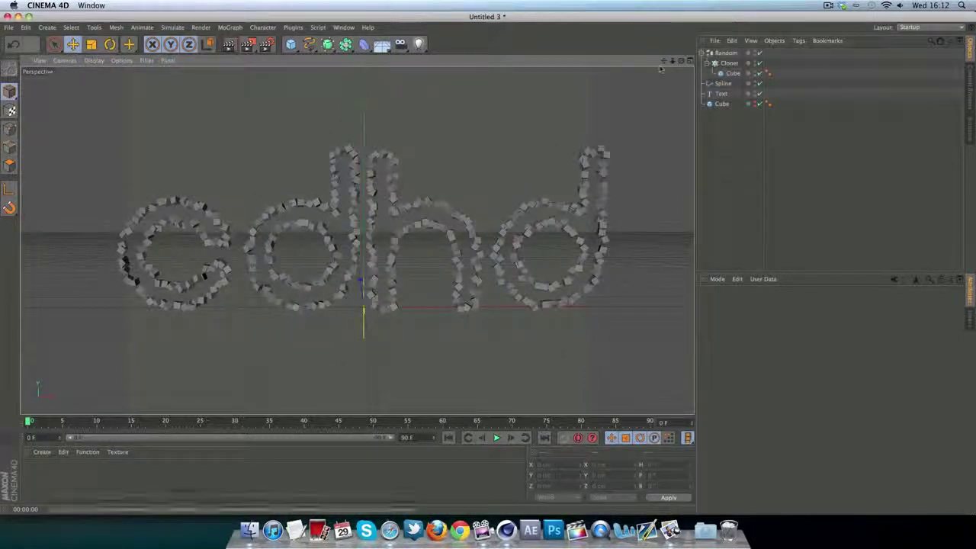
{"action": "left_click", "coordinate": [558, 206]}
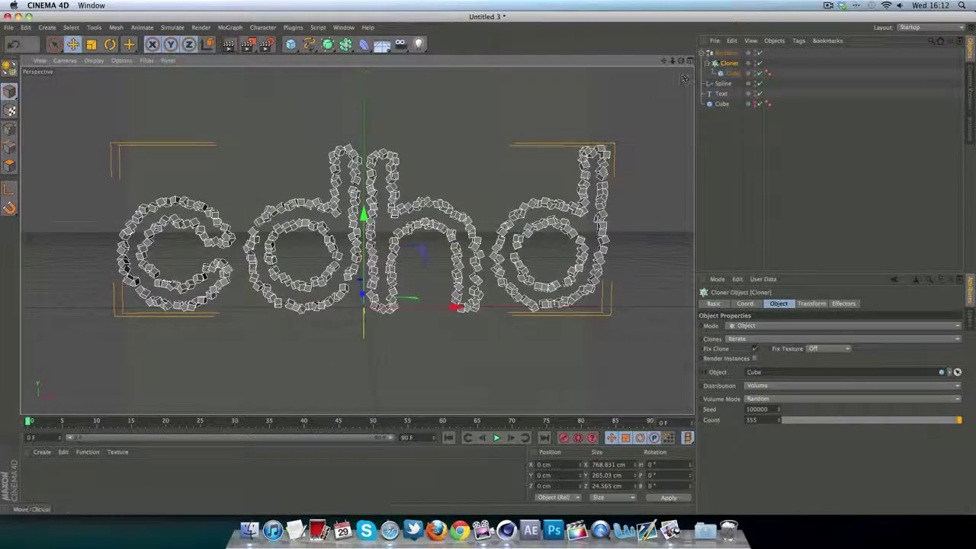
{"action": "left_click", "coordinate": [725, 53]}
{"action": "left_click", "coordinate": [794, 424]}
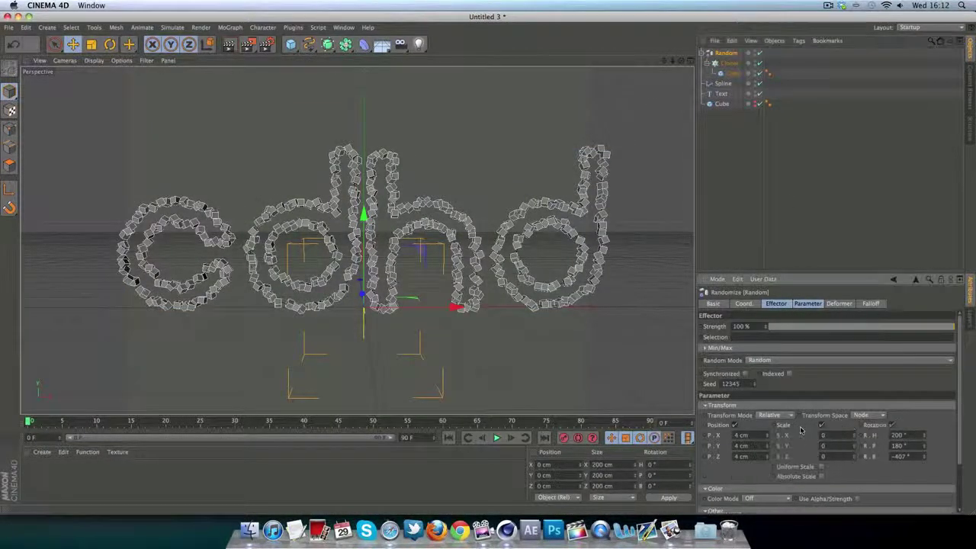
{"action": "left_click_drag", "start_coordinate": [851, 434], "coordinate": [853, 460]}
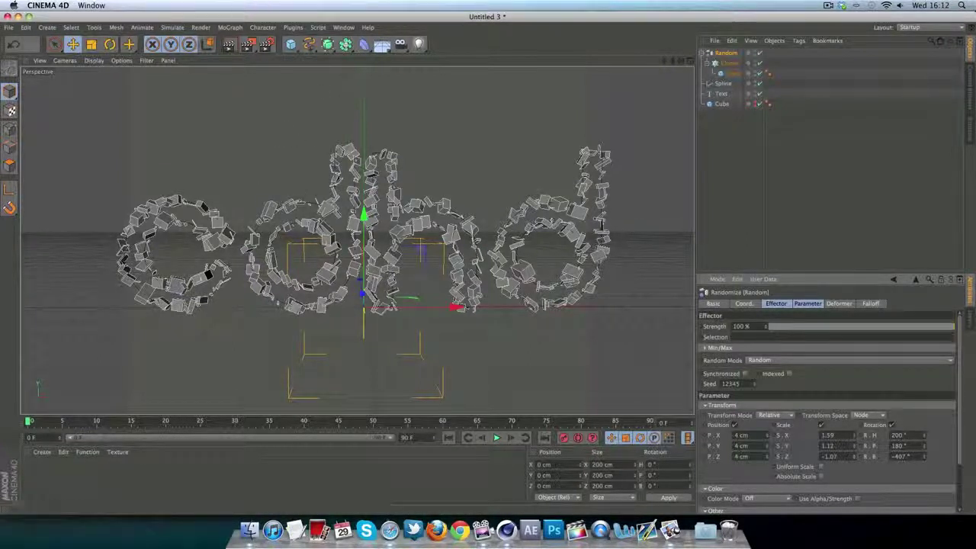
- Render the view, disable scale variation on the Random effector, and deselect all objects
{"action": "left_click", "coordinate": [229, 45]}
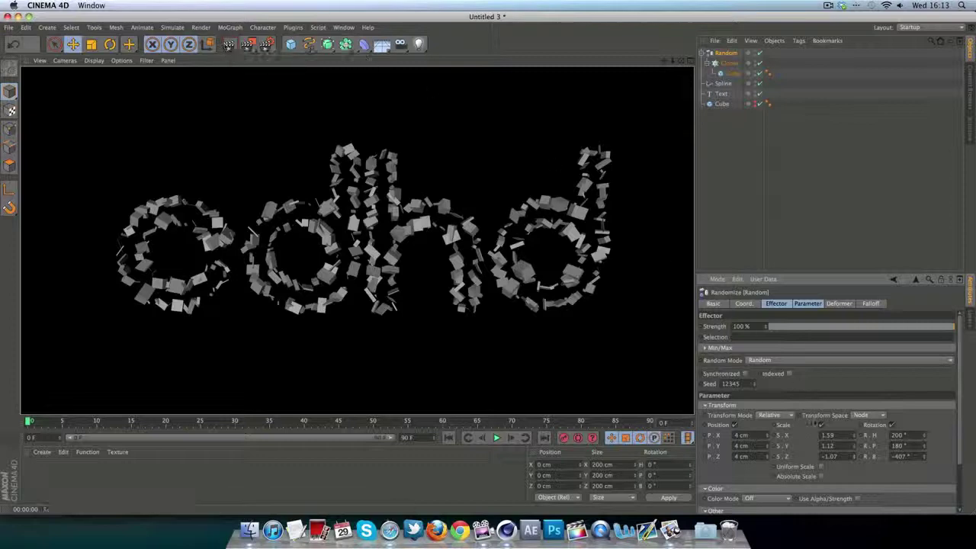
{"action": "left_click", "coordinate": [821, 425]}
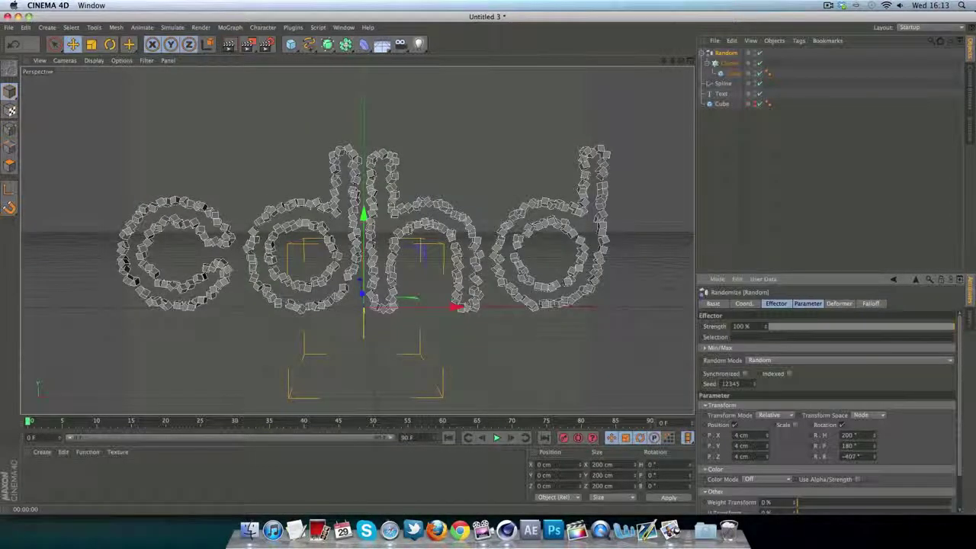
{"action": "left_click", "coordinate": [723, 214]}
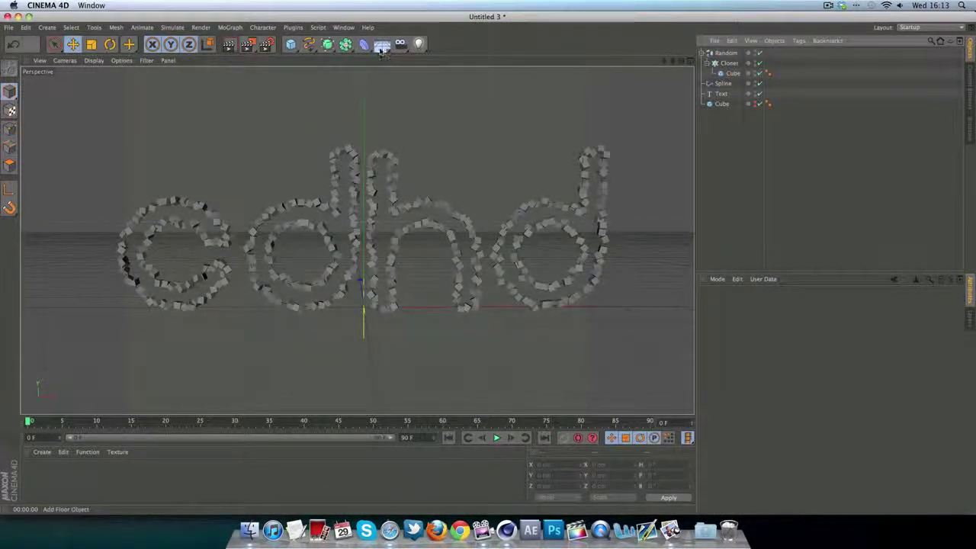
- Add Floor and Sky objects and give the Floor a Compositing tag with Compositing Background enabled, checking it in a render
{"action": "left_click_drag", "start_coordinate": [382, 44], "coordinate": [474, 68]}
{"action": "right_click", "coordinate": [718, 64]}
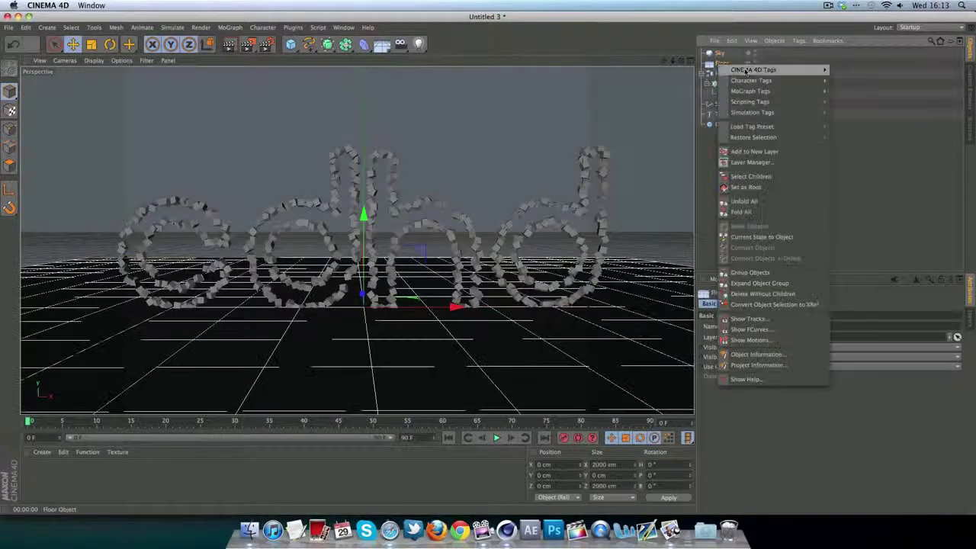
{"action": "mouse_move", "coordinate": [755, 69]}
{"action": "left_click", "coordinate": [861, 95]}
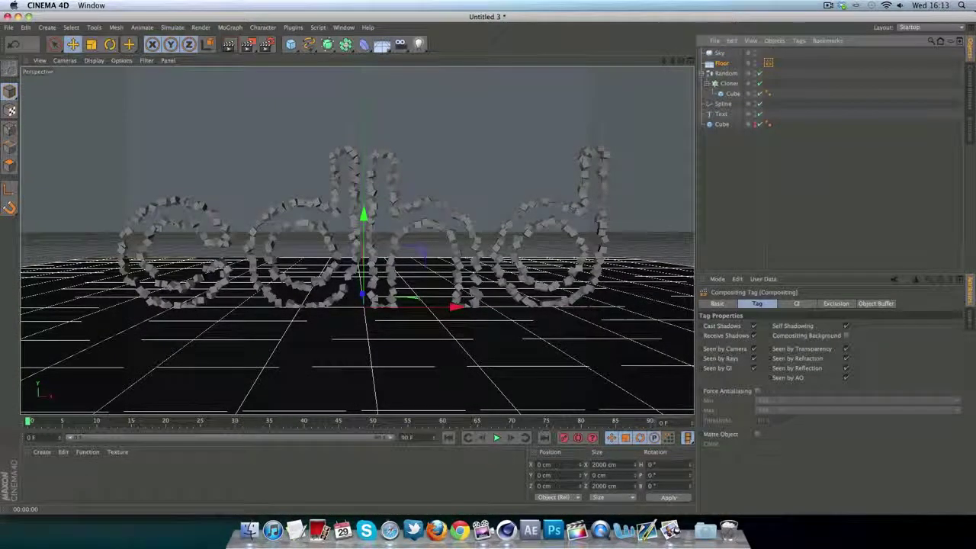
{"action": "left_click", "coordinate": [846, 335]}
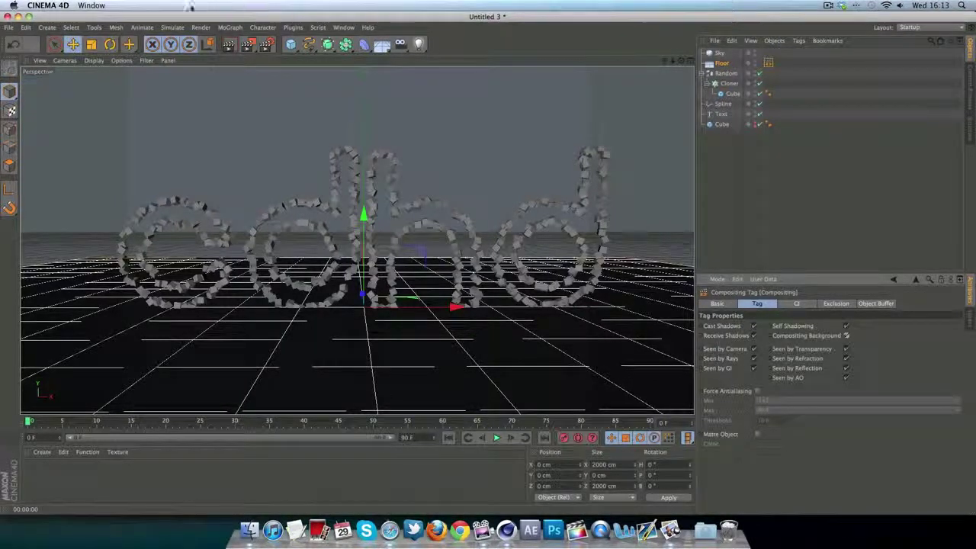
{"action": "left_click", "coordinate": [228, 45]}
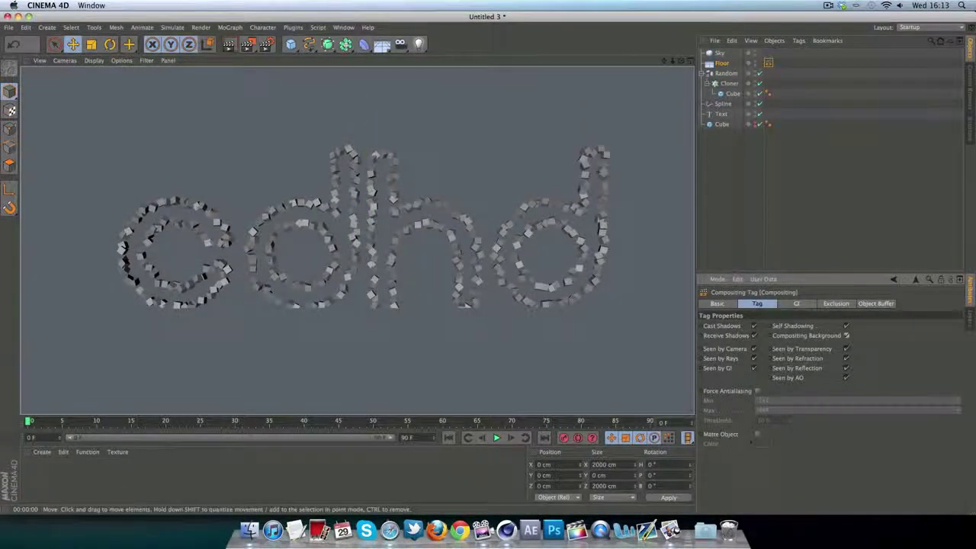
- Lower the Floor to about Y -25.8 cm so it sits below the letters, and render the view
{"action": "left_click", "coordinate": [351, 332]}
{"action": "left_click_drag", "start_coordinate": [367, 216], "coordinate": [363, 229]}
{"action": "left_click", "coordinate": [229, 46]}
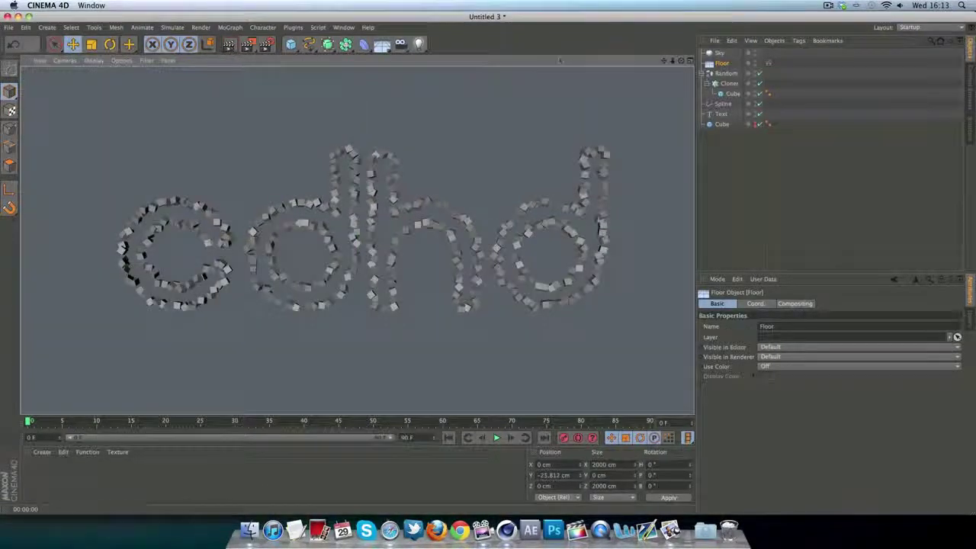
- Add a Camera matching the current front view of the lettering
{"action": "left_click_drag", "start_coordinate": [400, 45], "coordinate": [476, 54]}
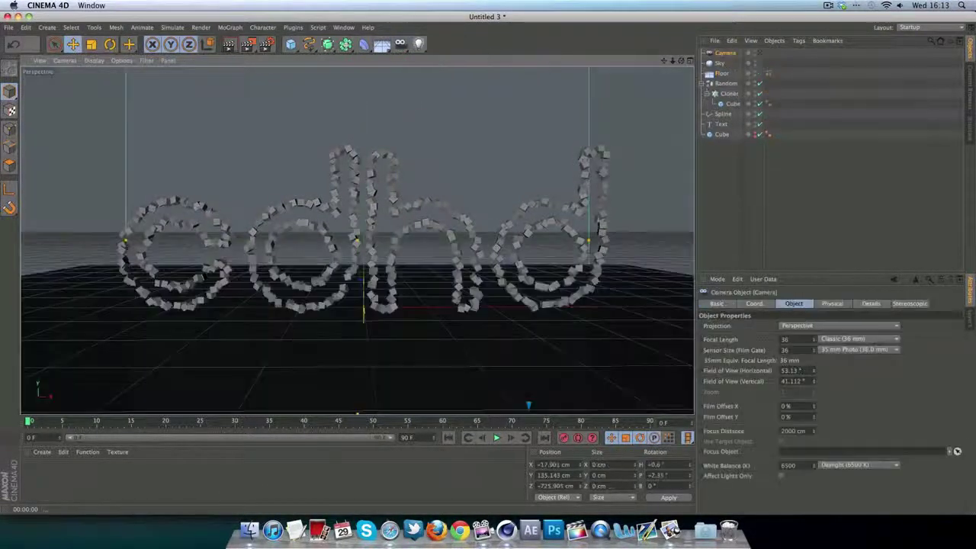
{"action": "left_click_drag", "start_coordinate": [681, 61], "coordinate": [610, 80]}
{"action": "left_click_drag", "start_coordinate": [672, 60], "coordinate": [641, 76]}
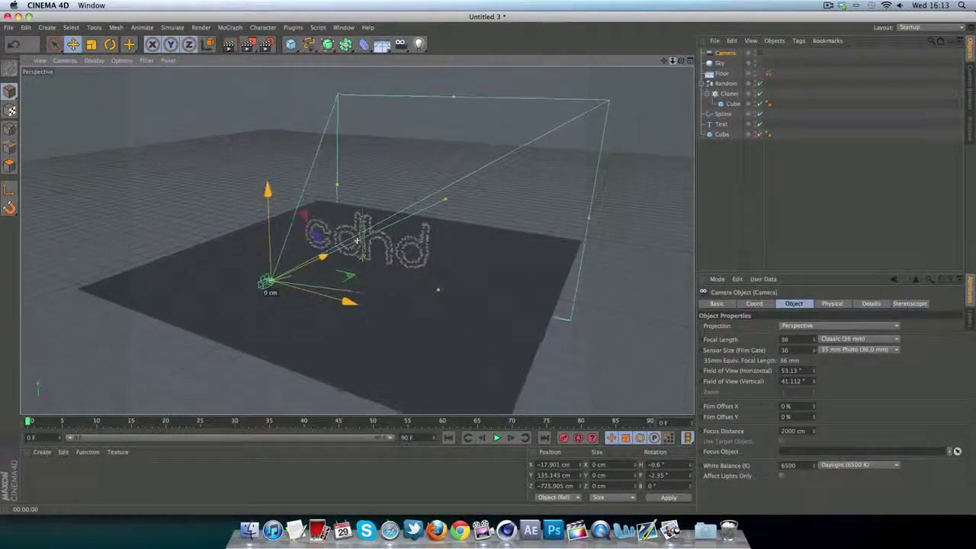
- Add an Omni light and raise it to about 1100 cm above the lettering
{"action": "left_click", "coordinate": [418, 44]}
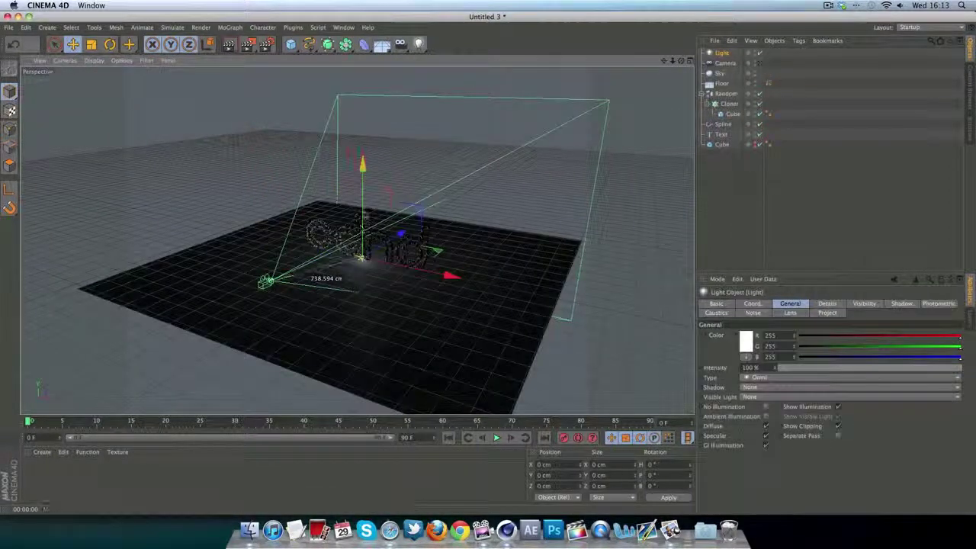
{"action": "left_click_drag", "start_coordinate": [362, 165], "coordinate": [362, 76]}
{"action": "scroll", "coordinate": [420, 99], "scroll_direction": "down", "scroll_amount": 5}
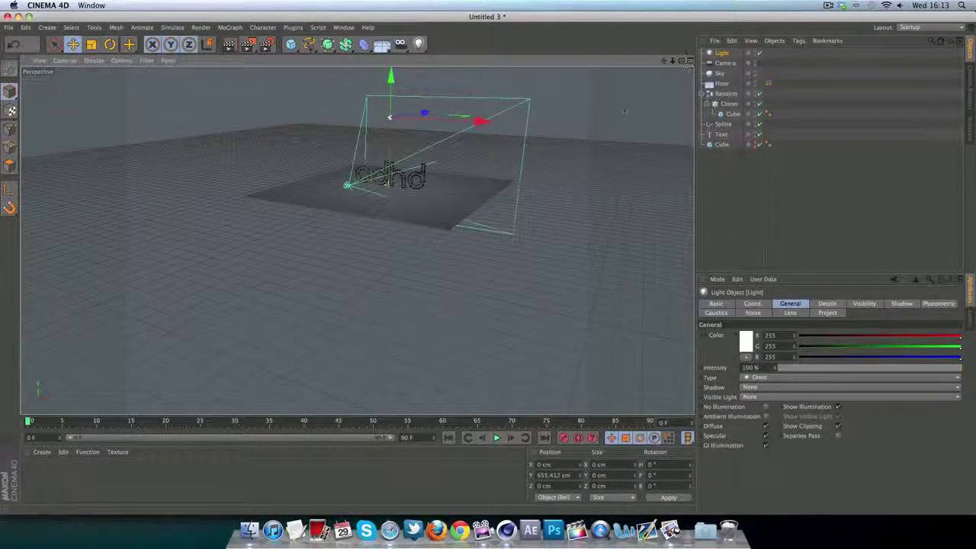
{"action": "scroll", "coordinate": [350, 141], "scroll_direction": "up", "scroll_amount": 3}
{"action": "left_click_drag", "start_coordinate": [351, 141], "coordinate": [350, 94]}
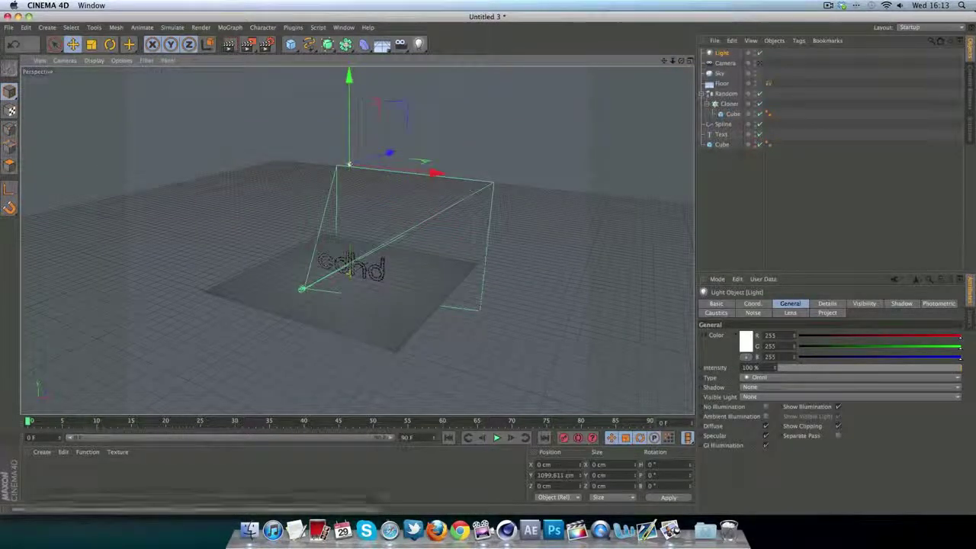
- Set the overhead light's shadow to Shadow Maps (Soft) and render the scene through the Camera
{"action": "left_click", "coordinate": [765, 388]}
{"action": "left_click", "coordinate": [762, 404]}
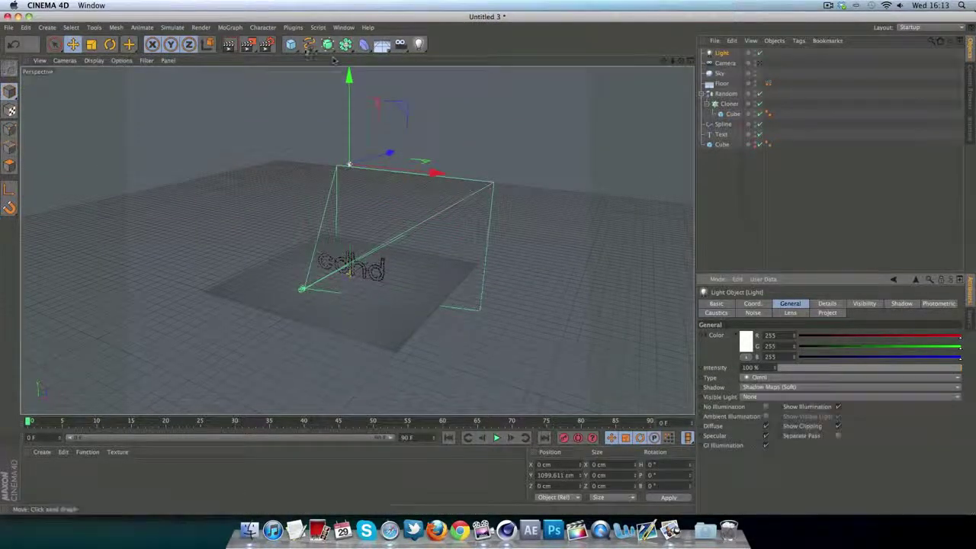
{"action": "left_click", "coordinate": [233, 45]}
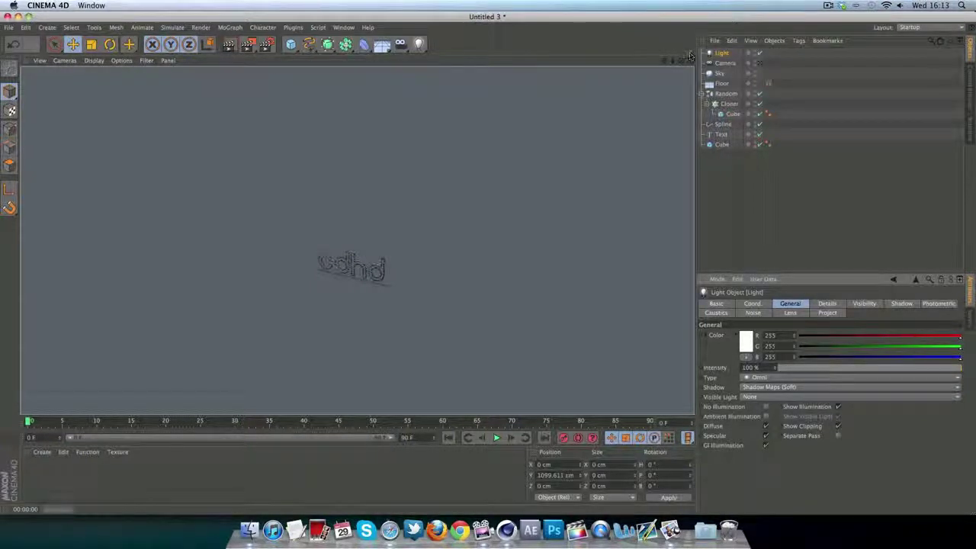
{"action": "left_click", "coordinate": [758, 62]}
{"action": "left_click", "coordinate": [231, 46]}
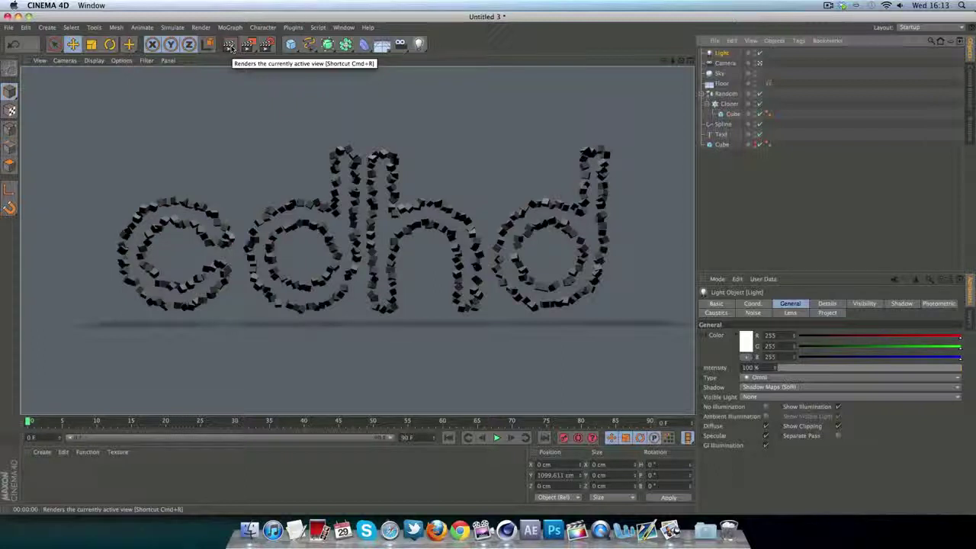
- Add a second light in front of the lettering at about Y 665 cm, Z -1372 cm, and render through the Camera
{"action": "left_click", "coordinate": [759, 64]}
{"action": "left_click", "coordinate": [417, 43]}
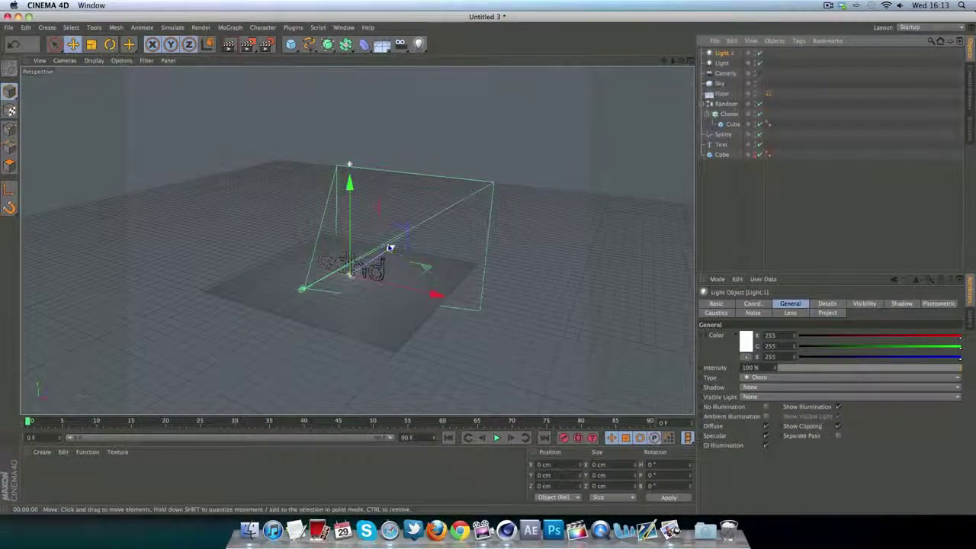
{"action": "left_click_drag", "start_coordinate": [389, 248], "coordinate": [250, 196]}
{"action": "left_click", "coordinate": [759, 73]}
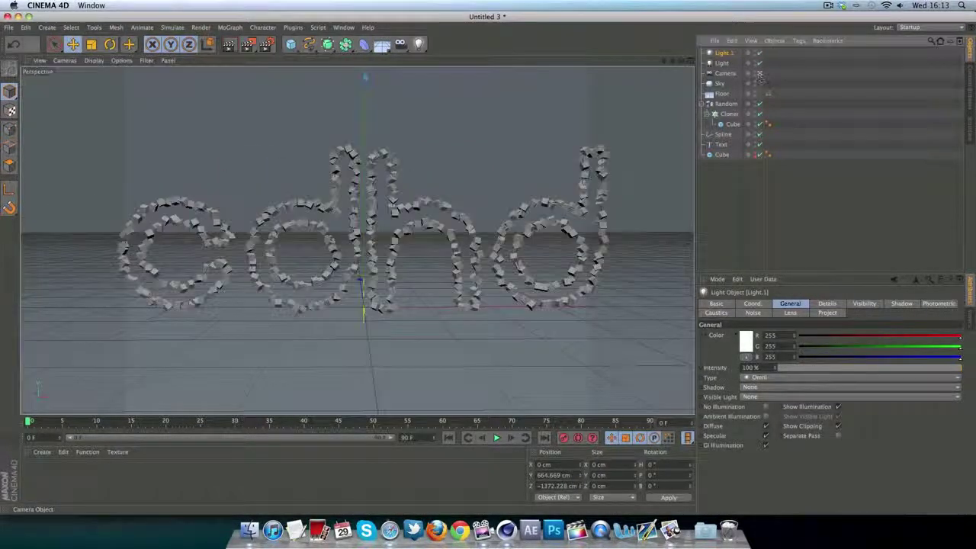
{"action": "left_click", "coordinate": [228, 44]}
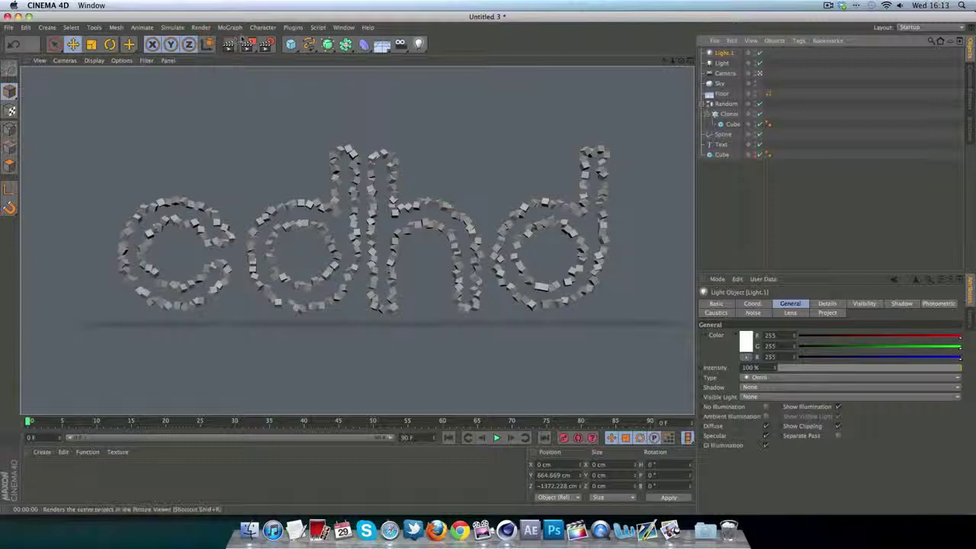
- Bring the MTMaterial21 preset into the scene from the MovieType Material Presets in the Content Browser
{"action": "left_click", "coordinate": [342, 28]}
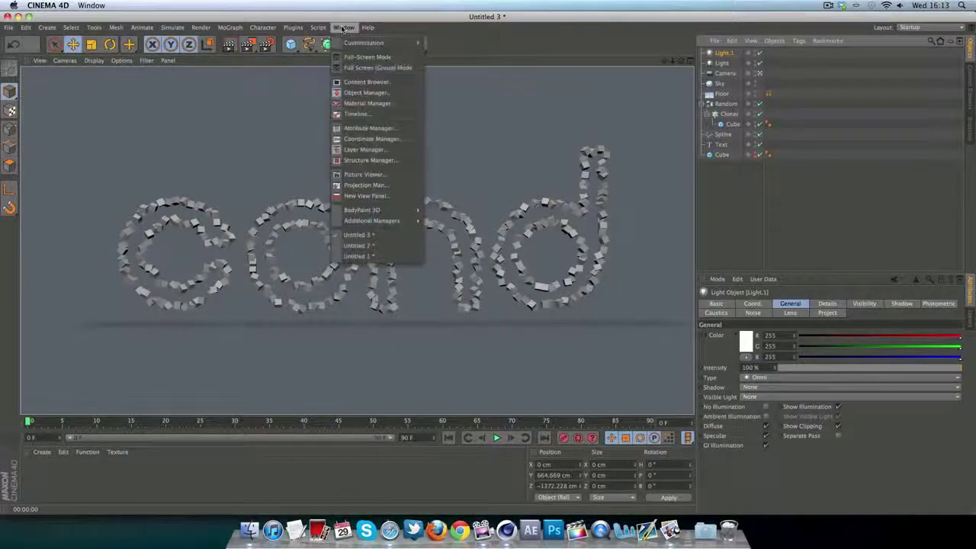
{"action": "left_click", "coordinate": [359, 82]}
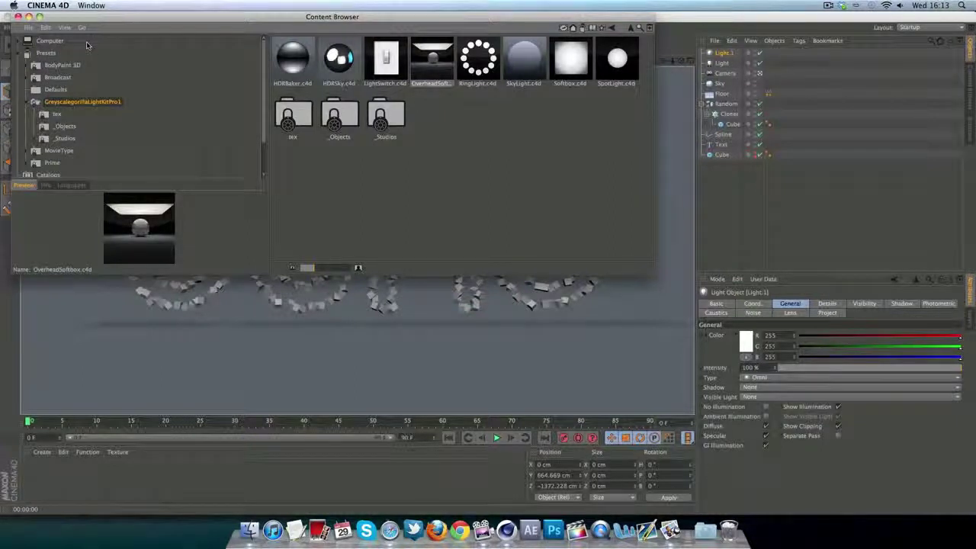
{"action": "left_click", "coordinate": [28, 102]}
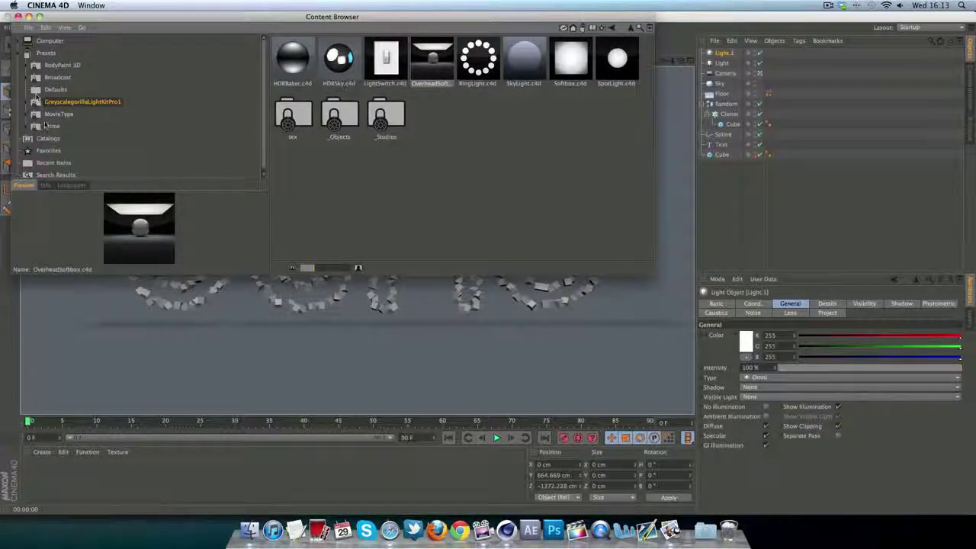
{"action": "double_click", "coordinate": [49, 115]}
{"action": "double_click", "coordinate": [81, 138]}
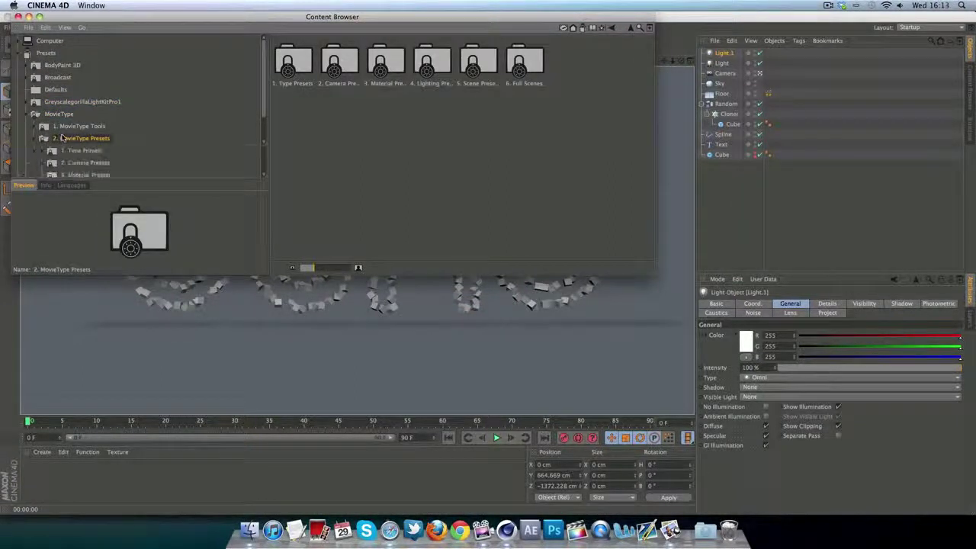
{"action": "scroll", "coordinate": [66, 136], "scroll_direction": "down", "scroll_amount": 3}
{"action": "left_click", "coordinate": [76, 76]}
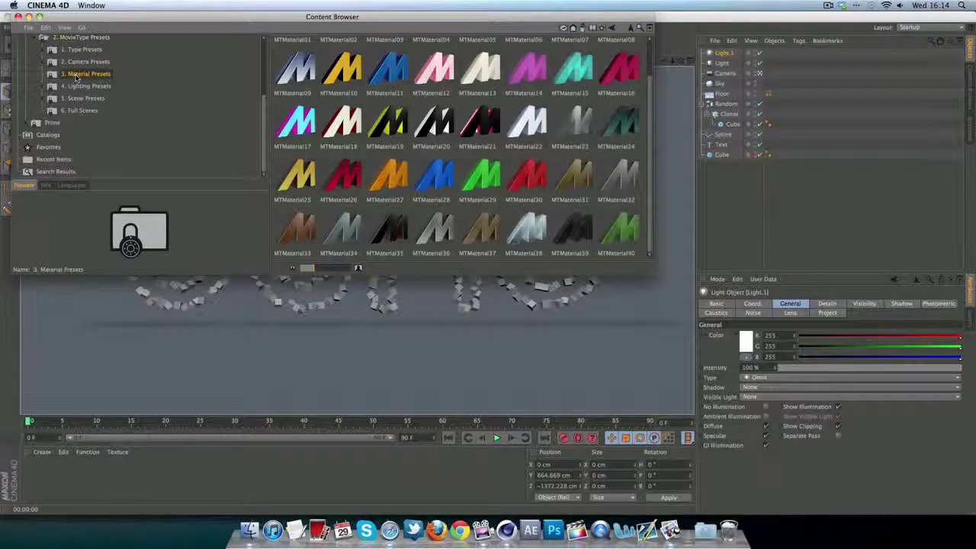
{"action": "left_click", "coordinate": [477, 130]}
{"action": "left_click_drag", "start_coordinate": [479, 129], "coordinate": [724, 54]}
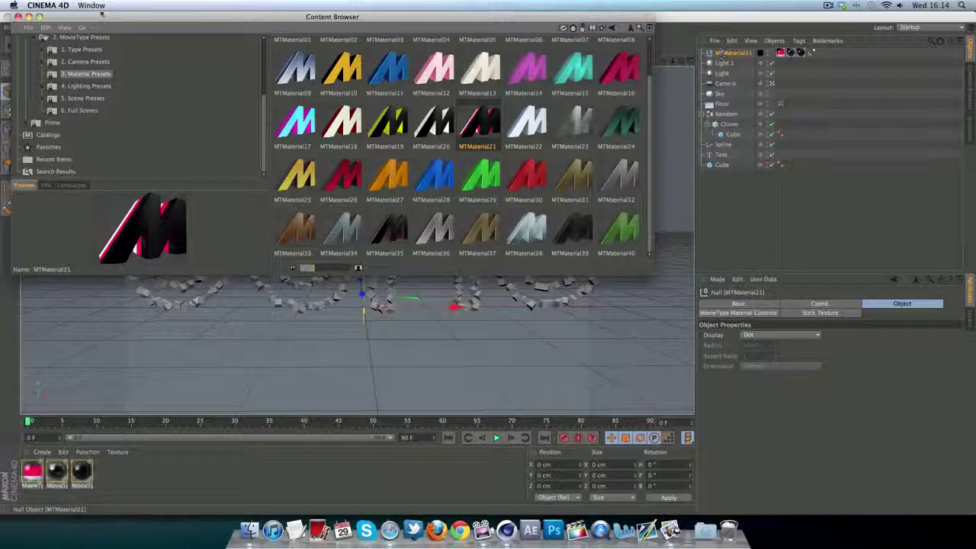
{"action": "left_click", "coordinate": [18, 17]}
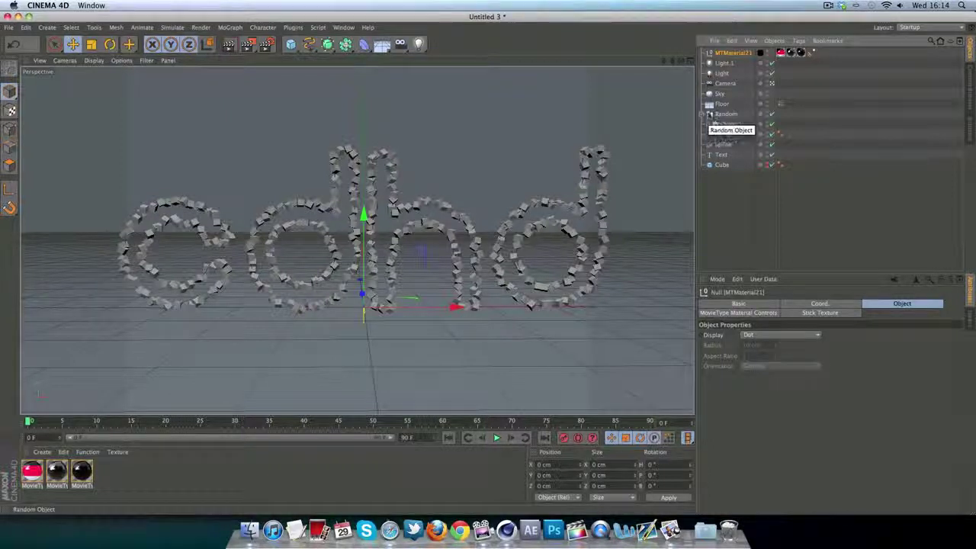
- Nest the Random object with its Cloner under MTMaterial21 to apply the material to the cubes, and render the view
{"action": "left_click_drag", "start_coordinate": [722, 125], "coordinate": [726, 53]}
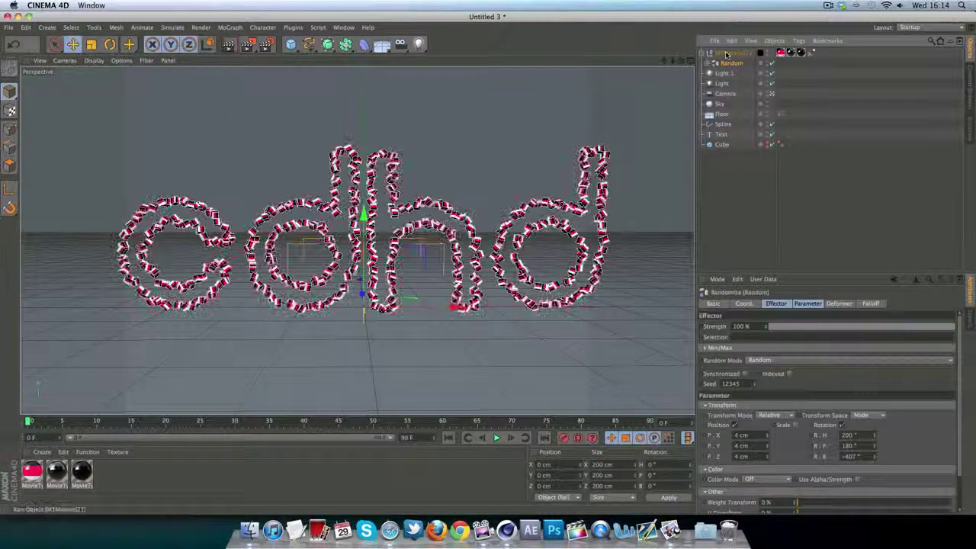
{"action": "left_click", "coordinate": [725, 54]}
{"action": "left_click", "coordinate": [743, 263]}
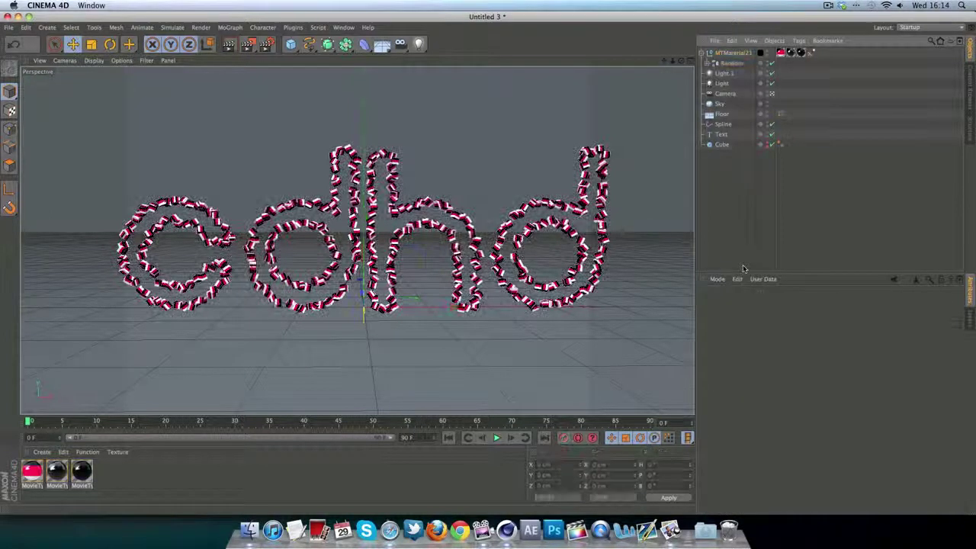
{"action": "left_click", "coordinate": [245, 44]}
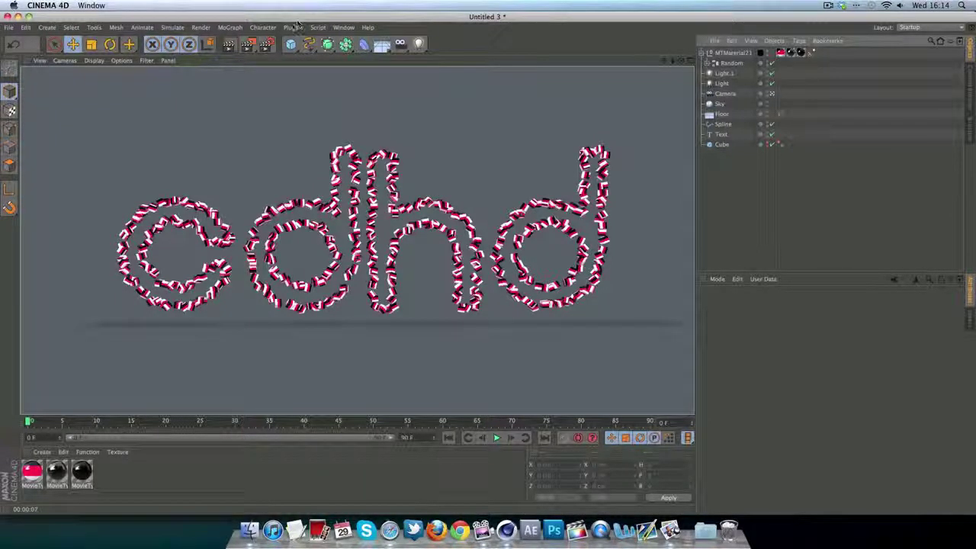
- Add Ambient Occlusion to the render settings with Contrast 22% and Maximum Ray Length about 125.8 cm, and render the view
{"action": "left_click", "coordinate": [736, 54]}
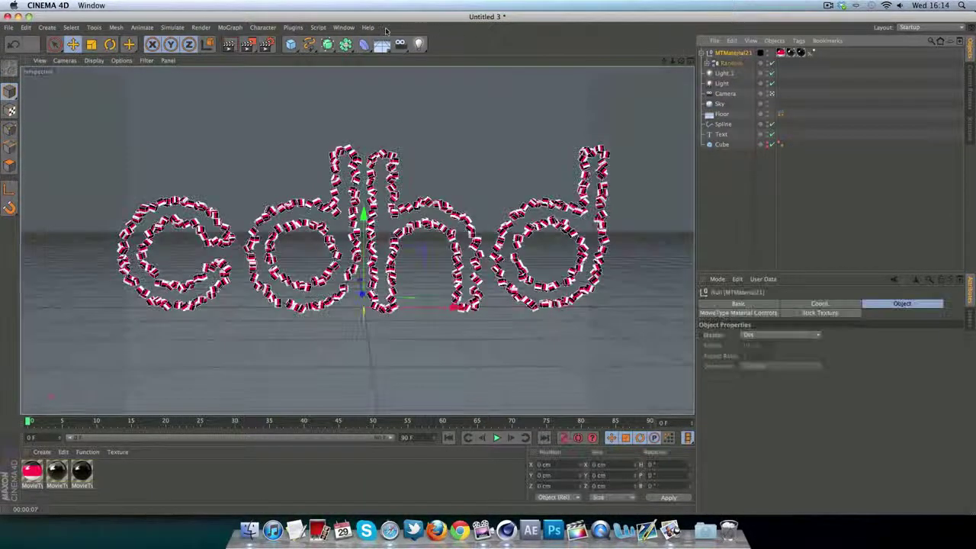
{"action": "left_click", "coordinate": [267, 45]}
{"action": "left_click", "coordinate": [28, 198]}
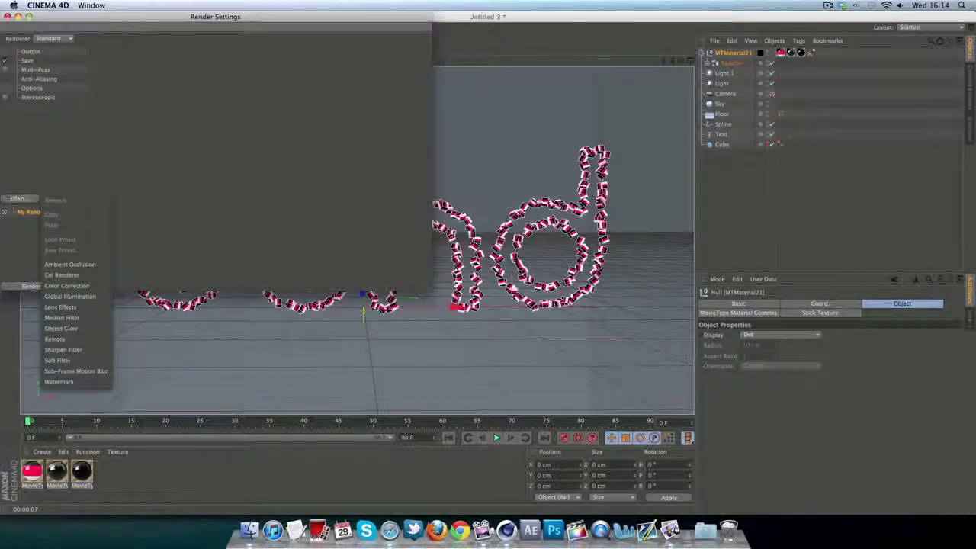
{"action": "left_click", "coordinate": [69, 264]}
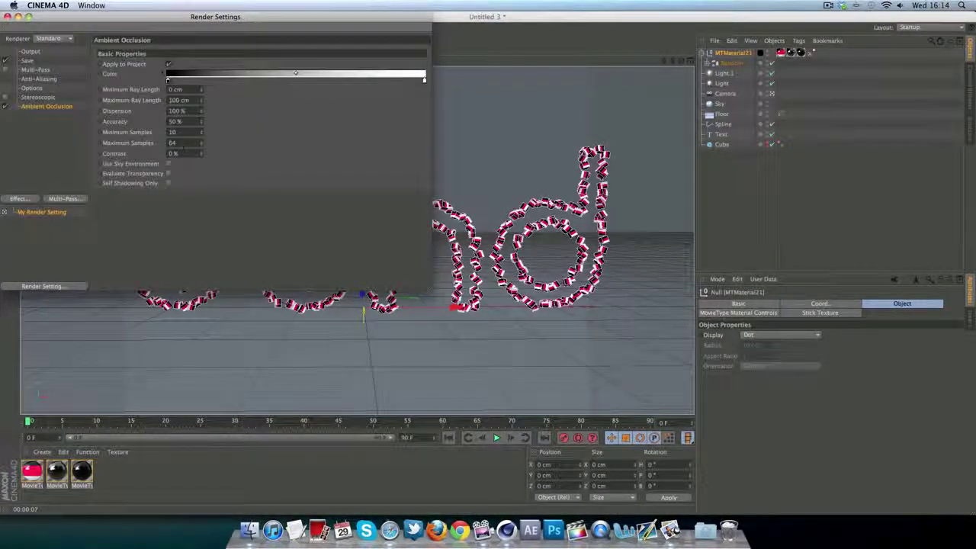
{"action": "left_click_drag", "start_coordinate": [202, 154], "coordinate": [201, 86]}
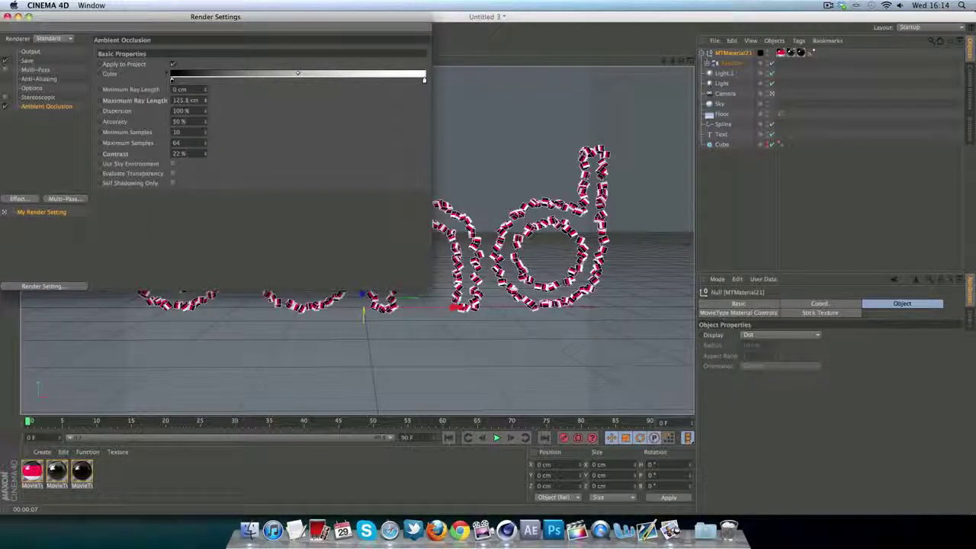
{"action": "left_click", "coordinate": [7, 16]}
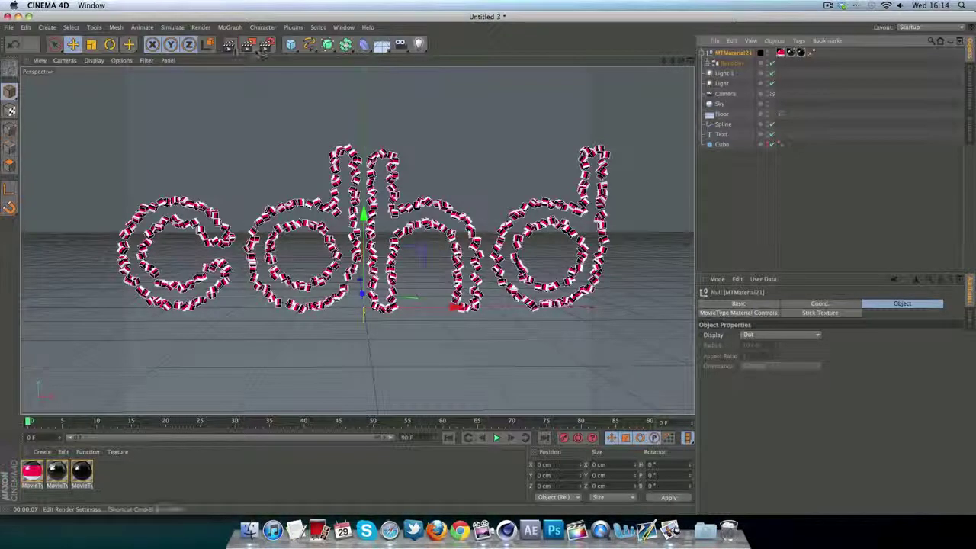
{"action": "left_click", "coordinate": [231, 47]}
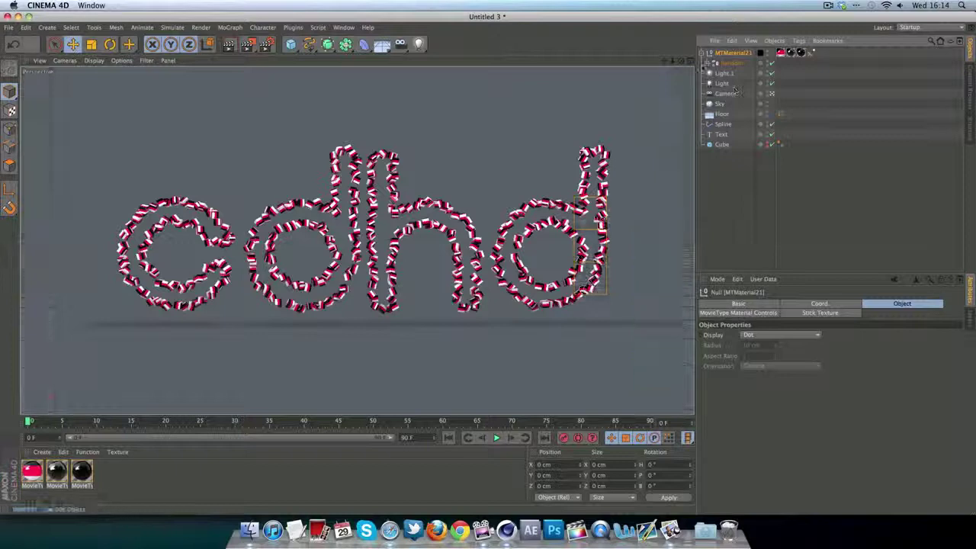
- Turn on Fillet for the Cube nested in the Cloner and render the view
{"action": "left_click", "coordinate": [709, 65]}
{"action": "left_click", "coordinate": [707, 64]}
{"action": "left_click", "coordinate": [717, 83]}
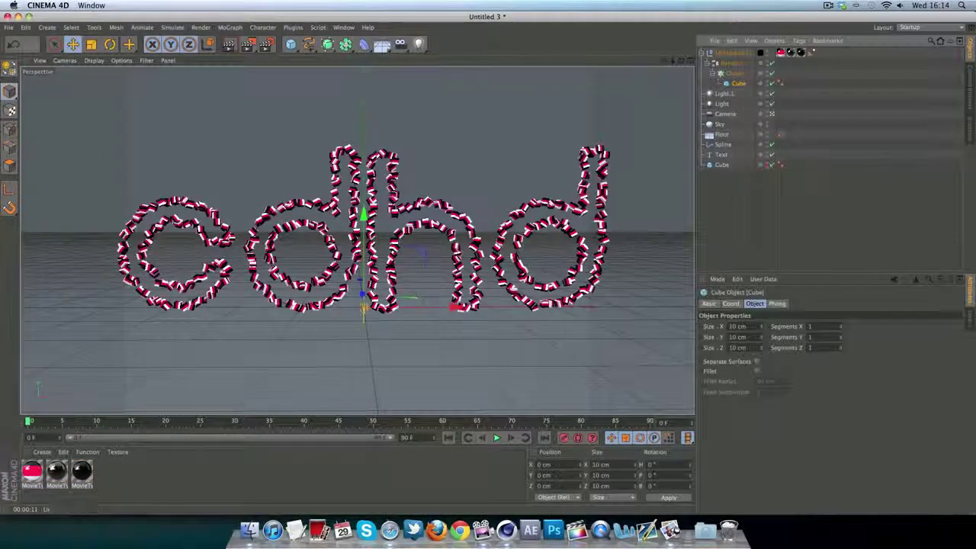
{"action": "left_click", "coordinate": [756, 370]}
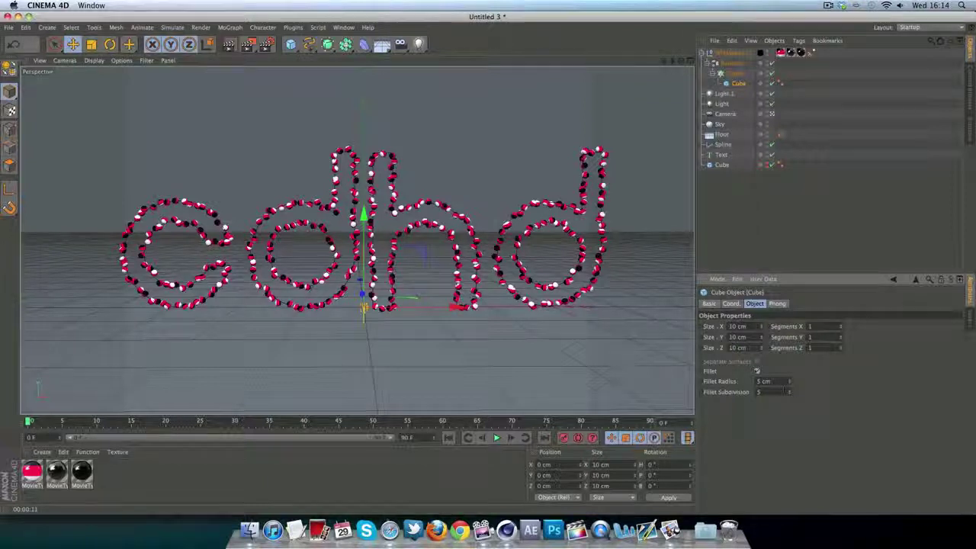
{"action": "left_click", "coordinate": [229, 45]}
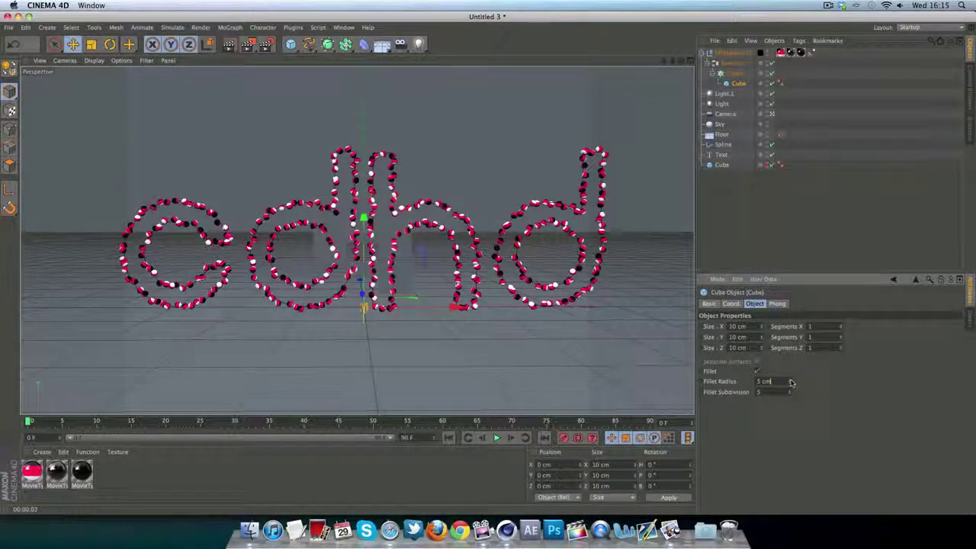
- Reduce the cloned Cube's Fillet Radius to 0 cm
{"action": "left_click_drag", "start_coordinate": [790, 382], "coordinate": [788, 389]}
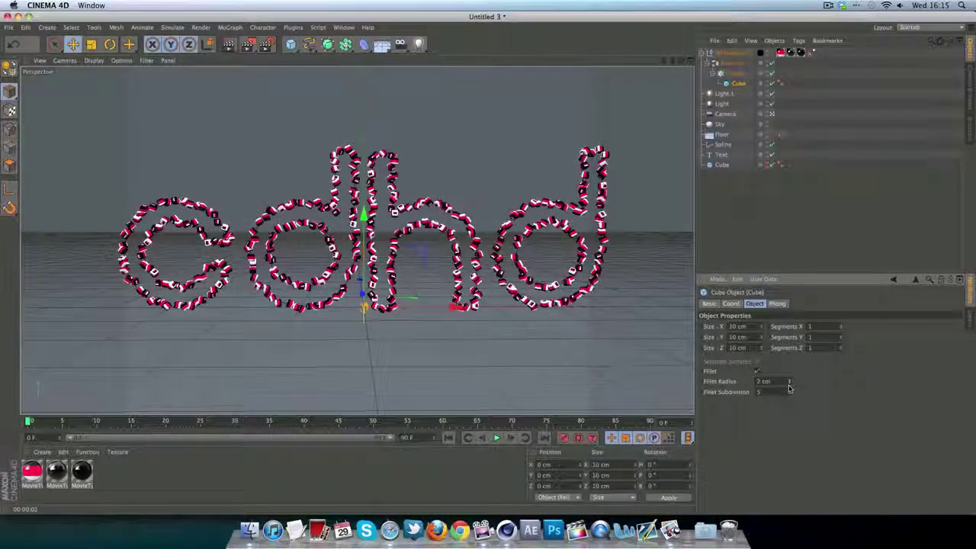
{"action": "left_click", "coordinate": [789, 386]}
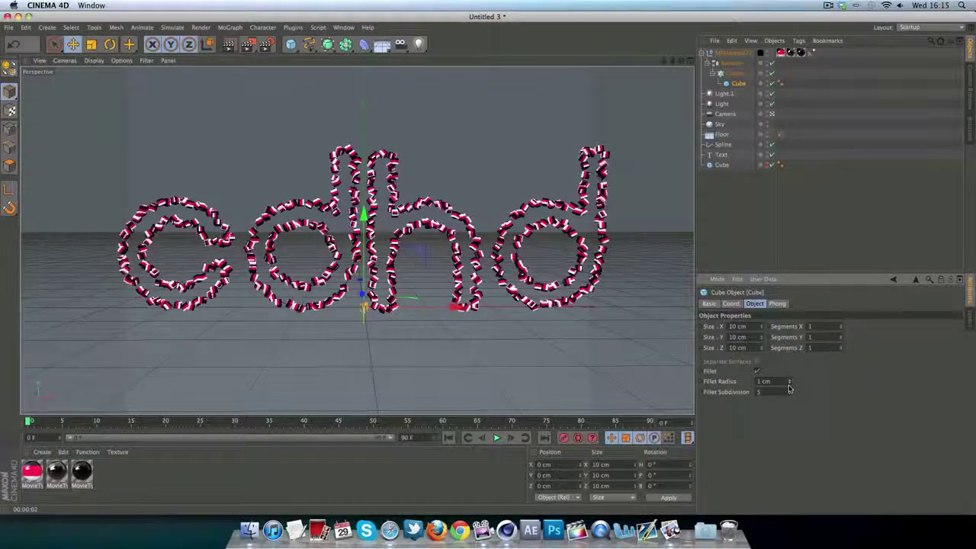
{"action": "left_click", "coordinate": [744, 261]}
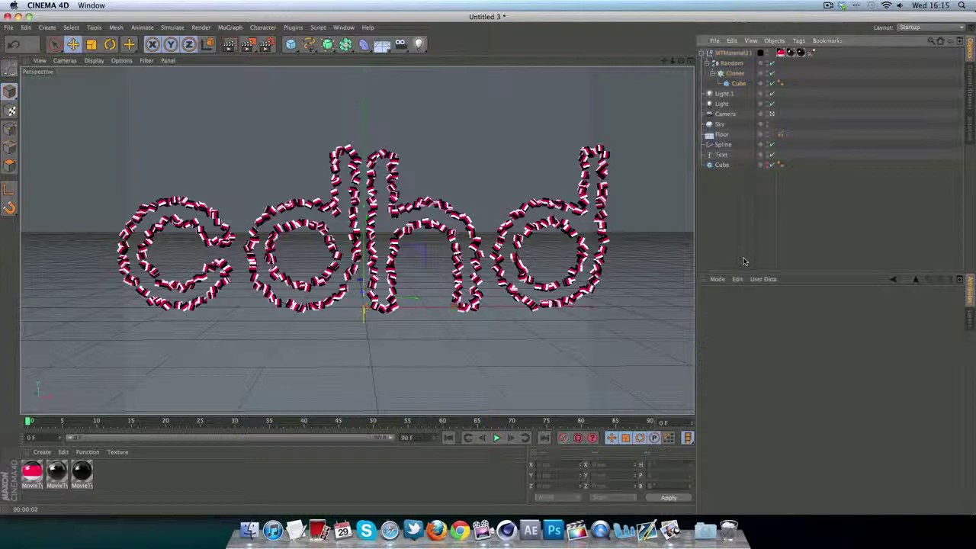
- Add a Platonic object to the scene with a radius of 10 cm
{"action": "left_click", "coordinate": [266, 43]}
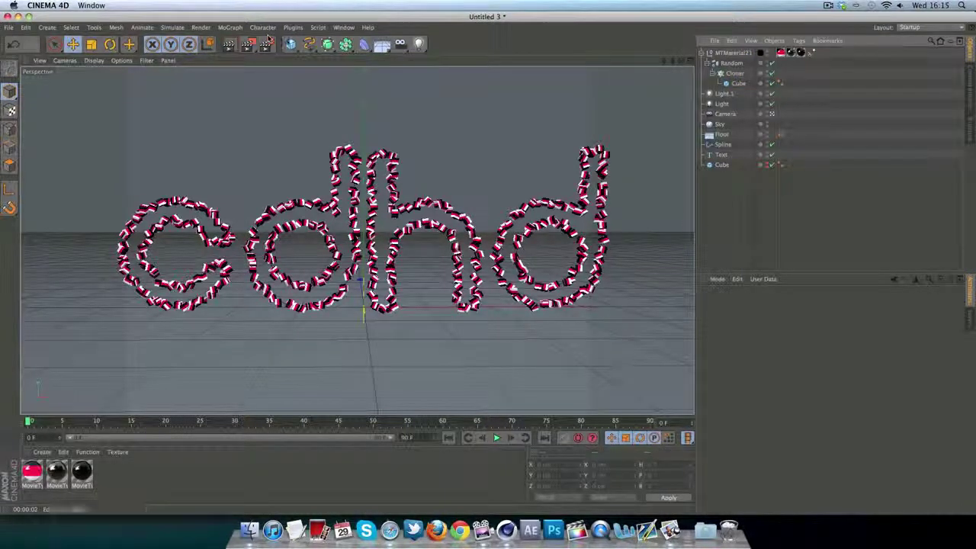
{"action": "left_click", "coordinate": [291, 43]}
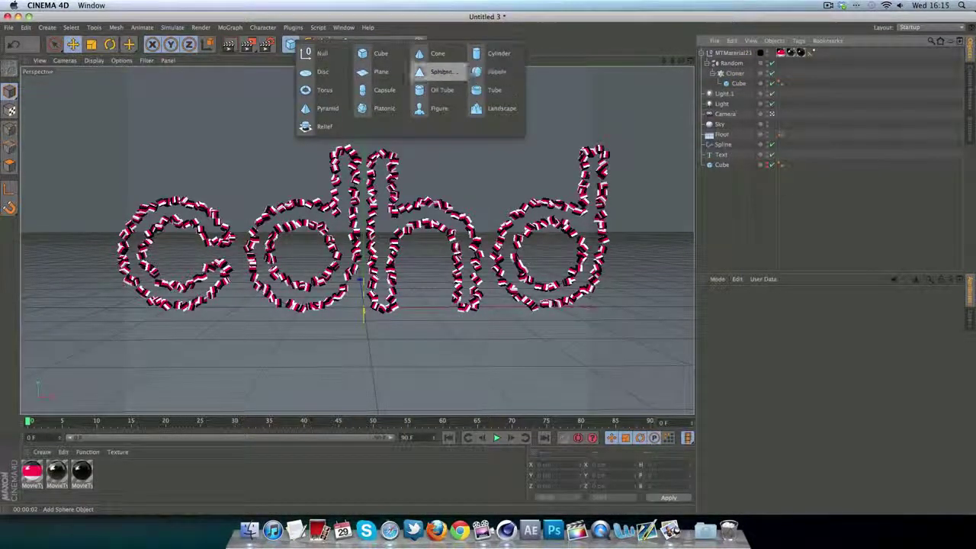
{"action": "left_click", "coordinate": [381, 108]}
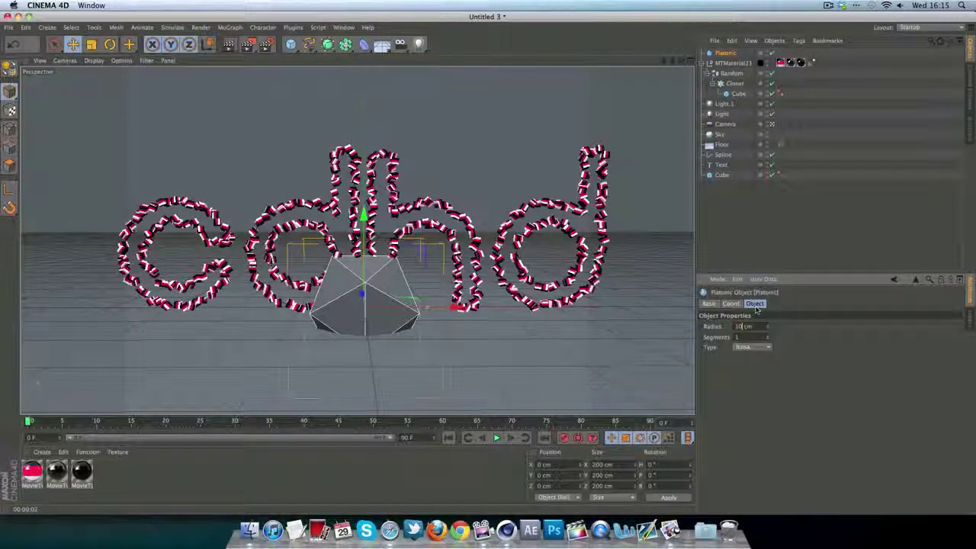
{"action": "left_click", "coordinate": [750, 229]}
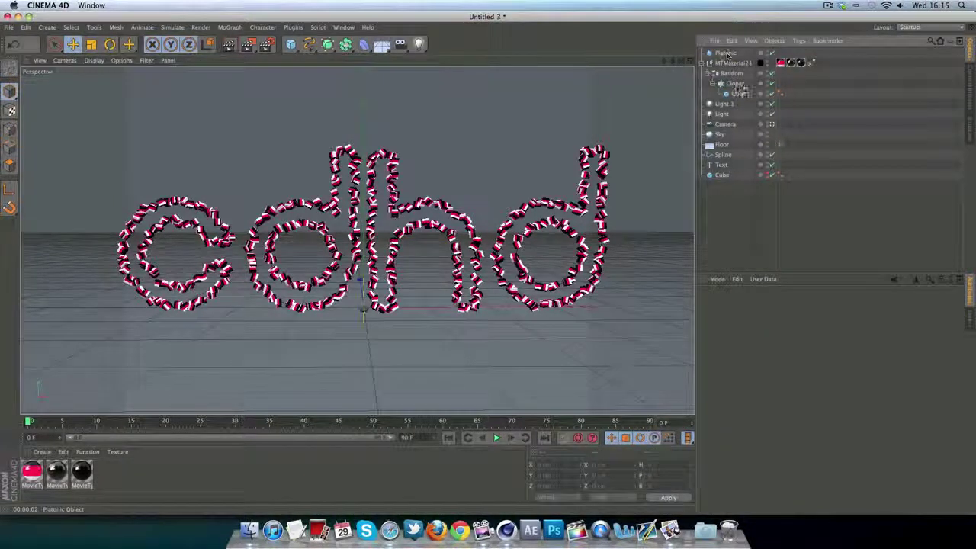
- Replace the Cube in the Cloner with the Platonic, keeping the Cube outside the hierarchy, and render the view
{"action": "left_click_drag", "start_coordinate": [727, 54], "coordinate": [740, 215]}
{"action": "left_click_drag", "start_coordinate": [736, 87], "coordinate": [732, 204]}
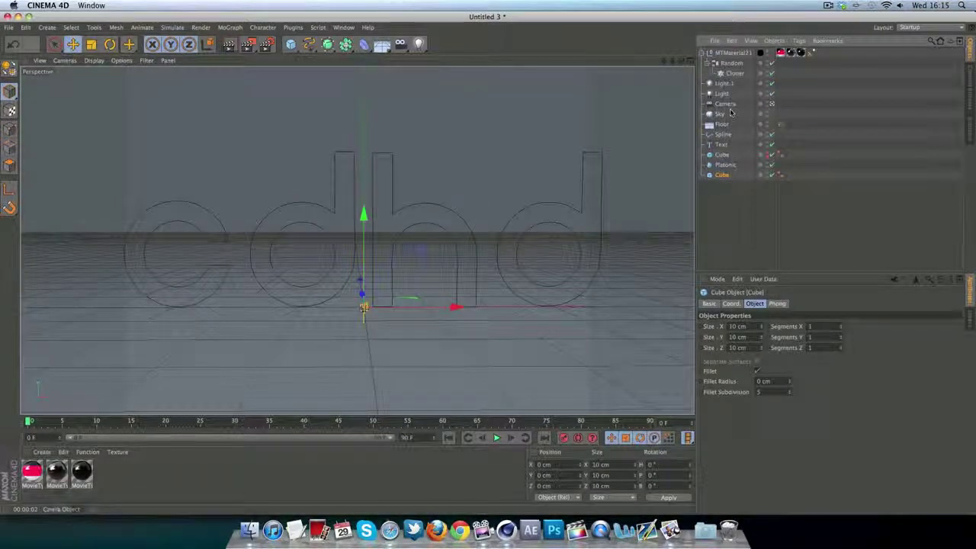
{"action": "left_click_drag", "start_coordinate": [726, 165], "coordinate": [729, 79]}
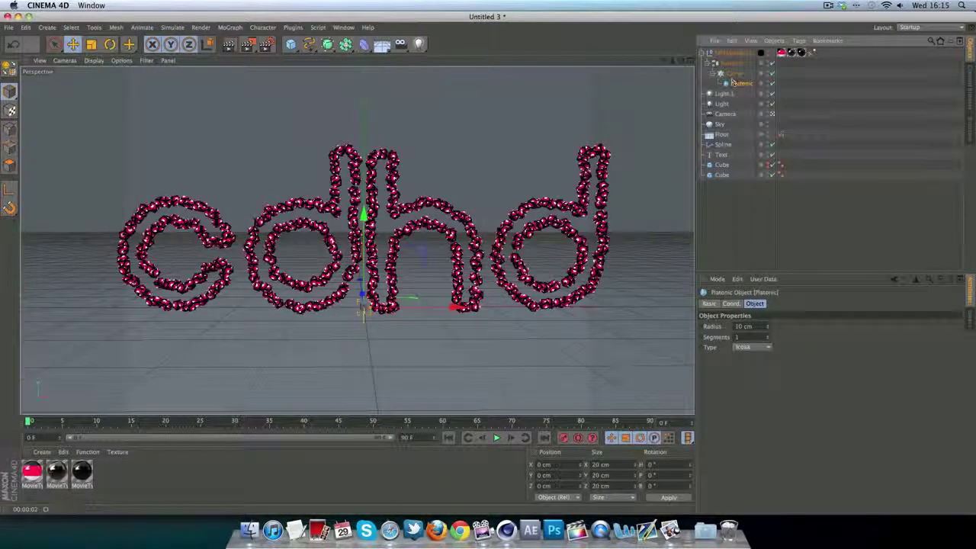
{"action": "left_click", "coordinate": [732, 234]}
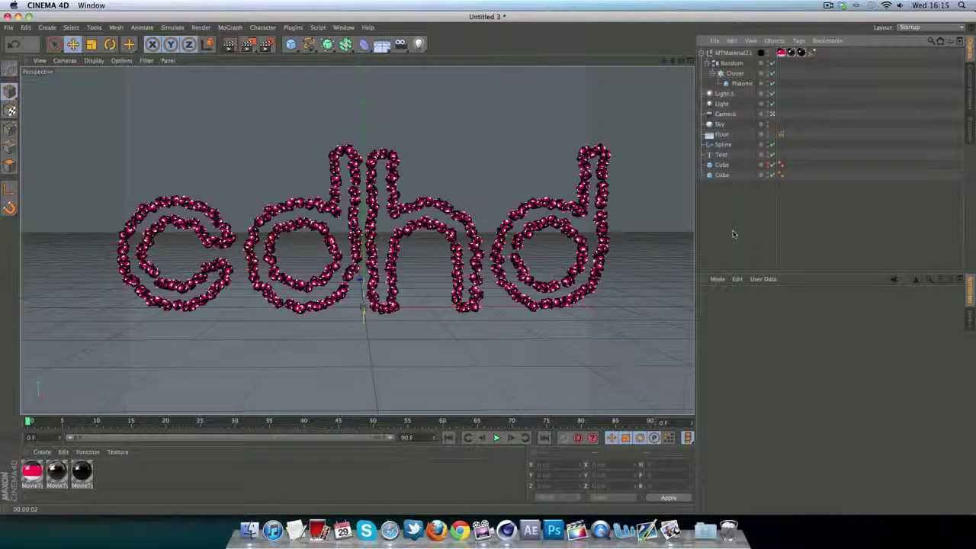
{"action": "left_click", "coordinate": [230, 46]}
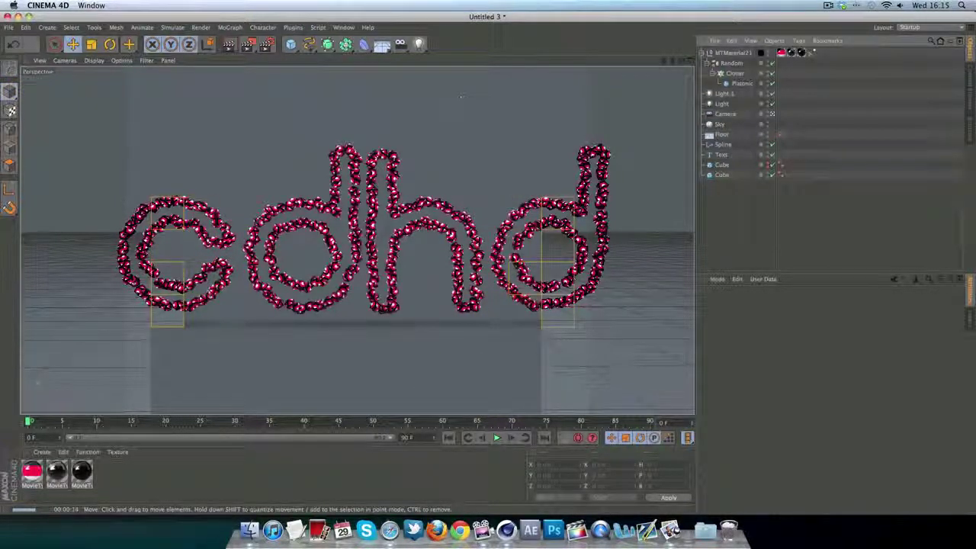
- Nest the filleted Cube back in the Cloner beside the Platonic, and add a Sphere of 10 cm radius to the same Cloner
{"action": "left_click", "coordinate": [718, 175]}
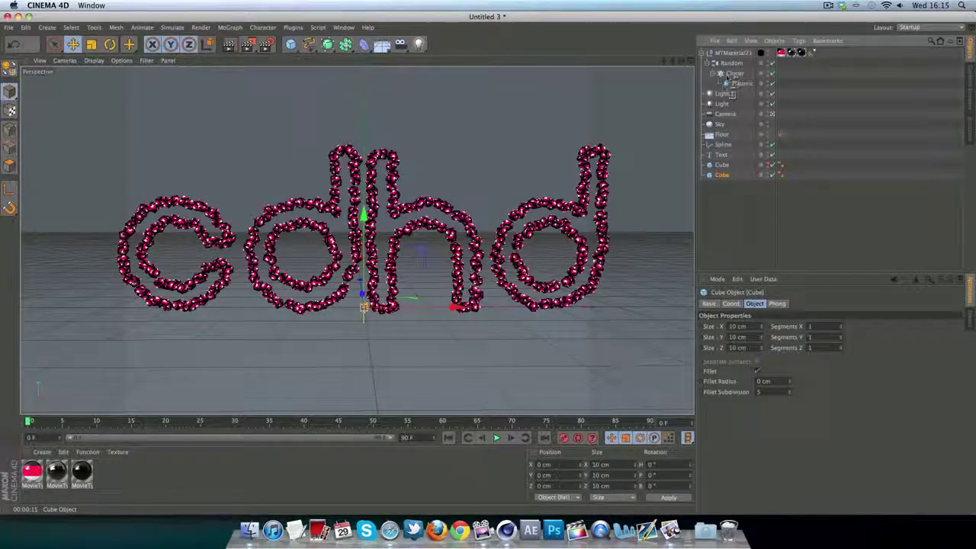
{"action": "left_click_drag", "start_coordinate": [730, 74], "coordinate": [730, 76]}
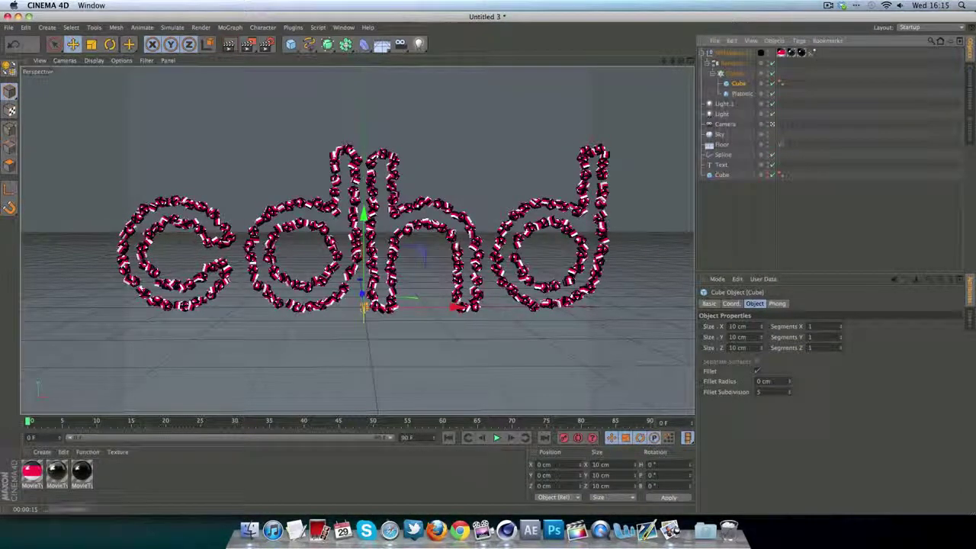
{"action": "left_click_drag", "start_coordinate": [290, 44], "coordinate": [480, 71]}
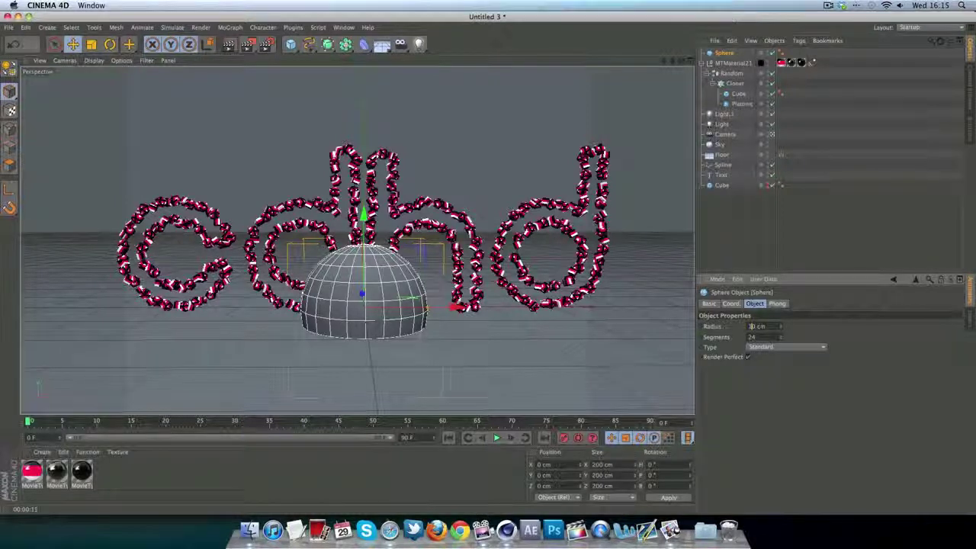
{"action": "key", "text": "Return"}
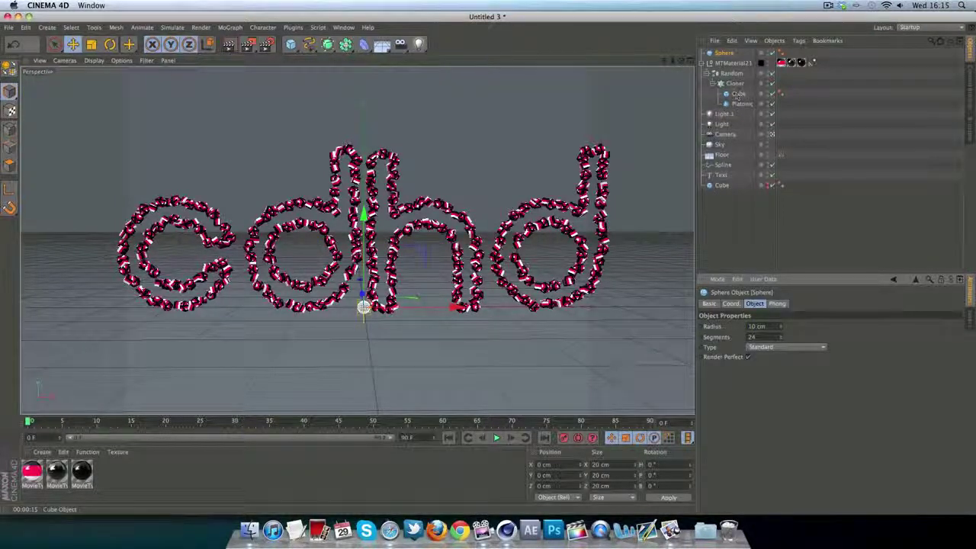
{"action": "left_click_drag", "start_coordinate": [719, 53], "coordinate": [734, 85]}
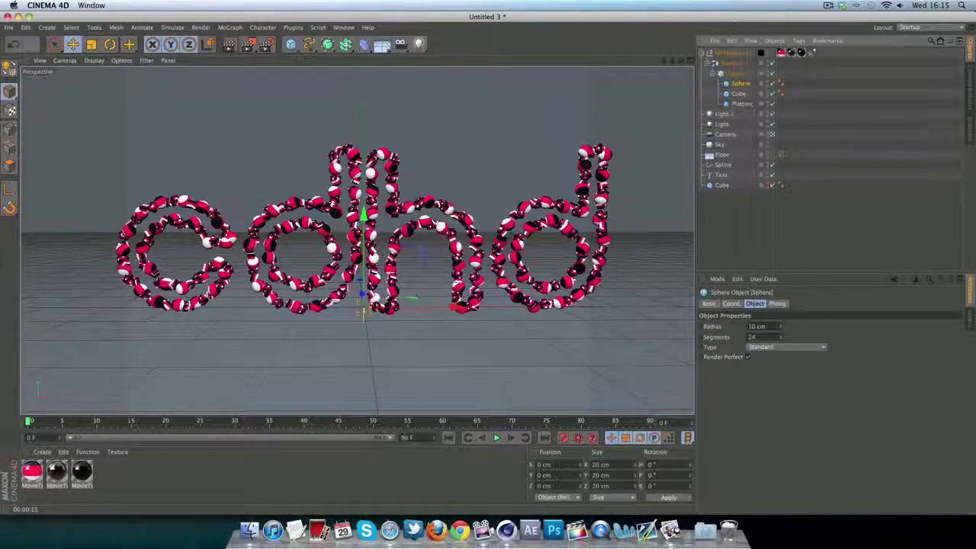
- Set the cloned Sphere's radius to 7 cm and its segments to 25, and render the view
{"action": "left_click", "coordinate": [737, 224]}
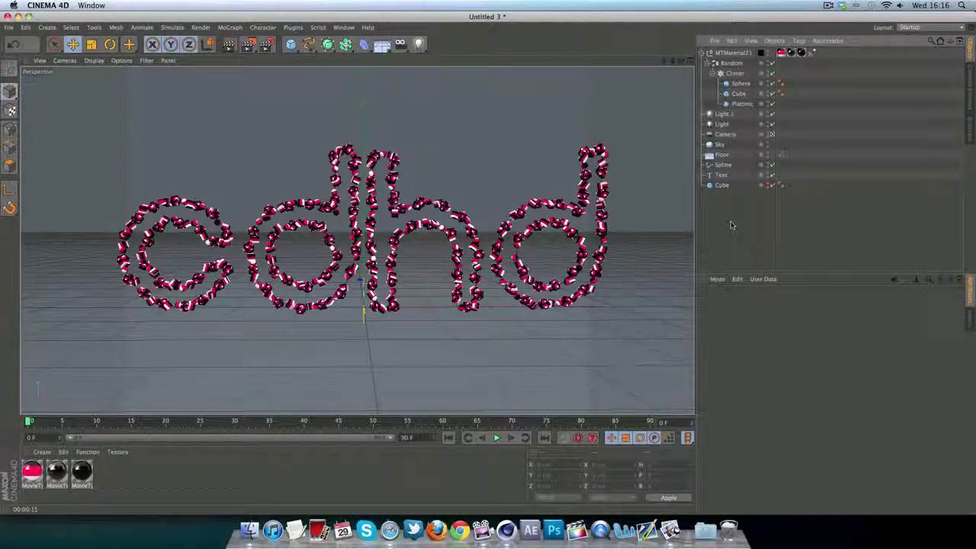
{"action": "left_click", "coordinate": [736, 84]}
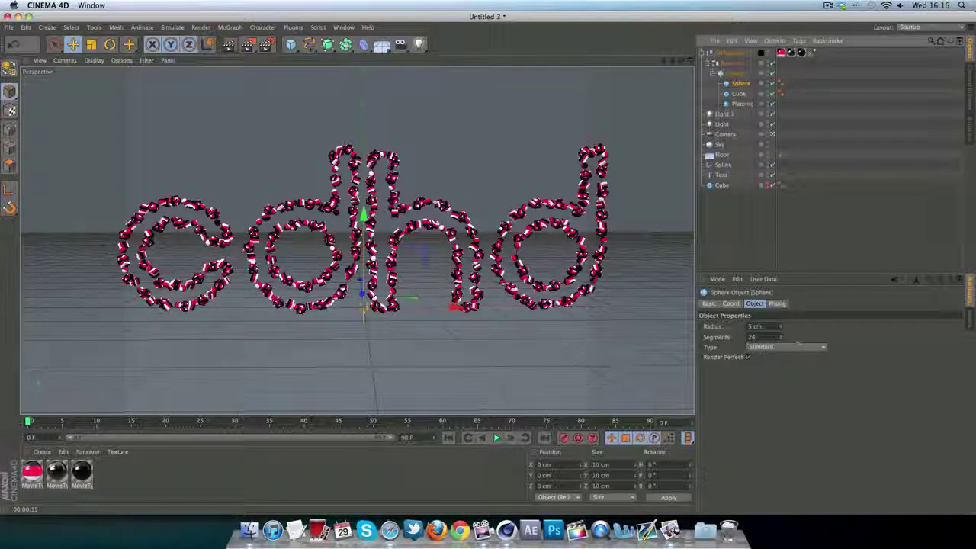
{"action": "left_click", "coordinate": [779, 336]}
{"action": "left_click", "coordinate": [780, 335]}
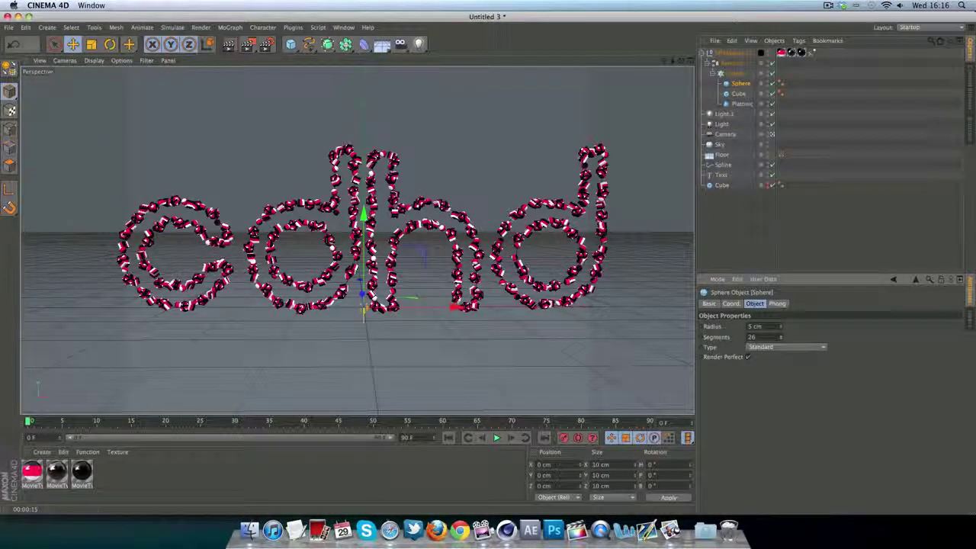
{"action": "left_click", "coordinate": [780, 338]}
{"action": "left_click", "coordinate": [780, 325]}
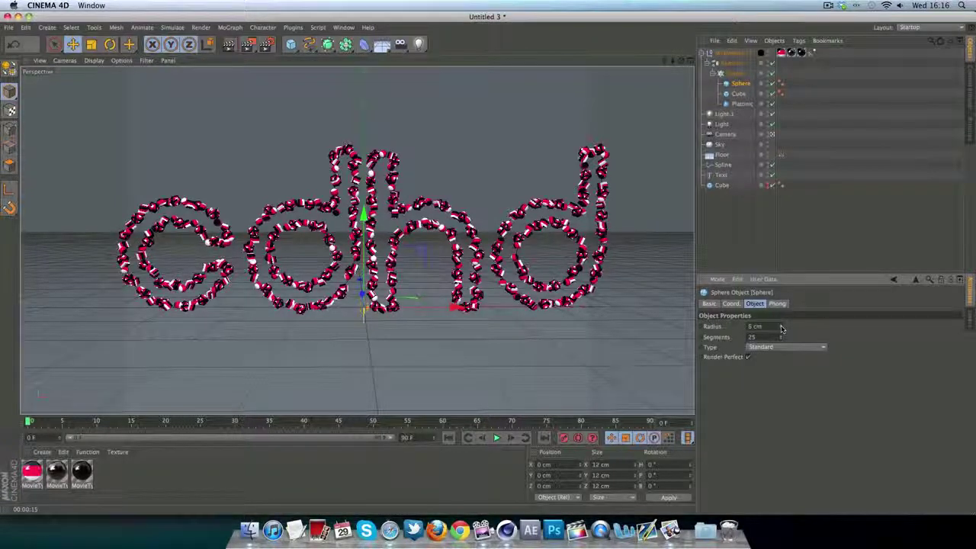
{"action": "left_click", "coordinate": [781, 324]}
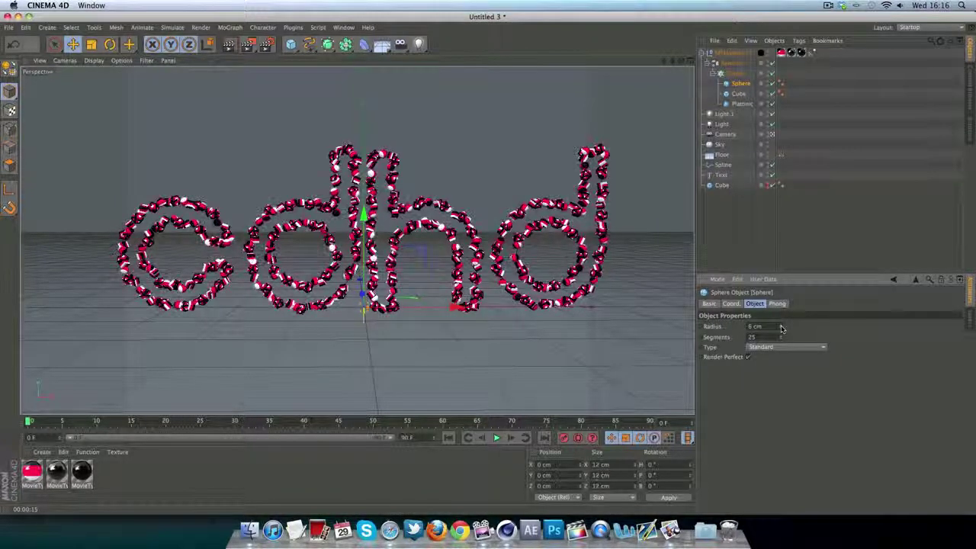
{"action": "left_click", "coordinate": [235, 50]}
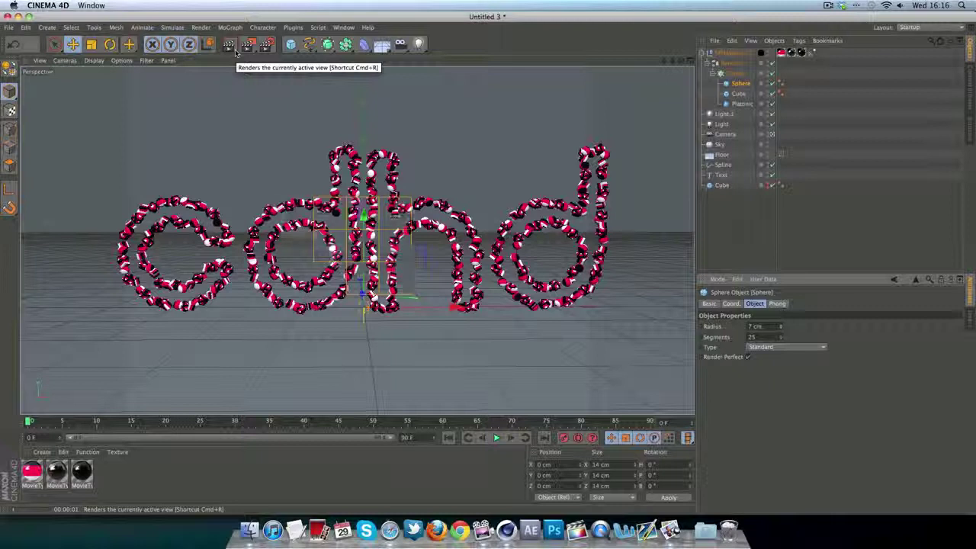